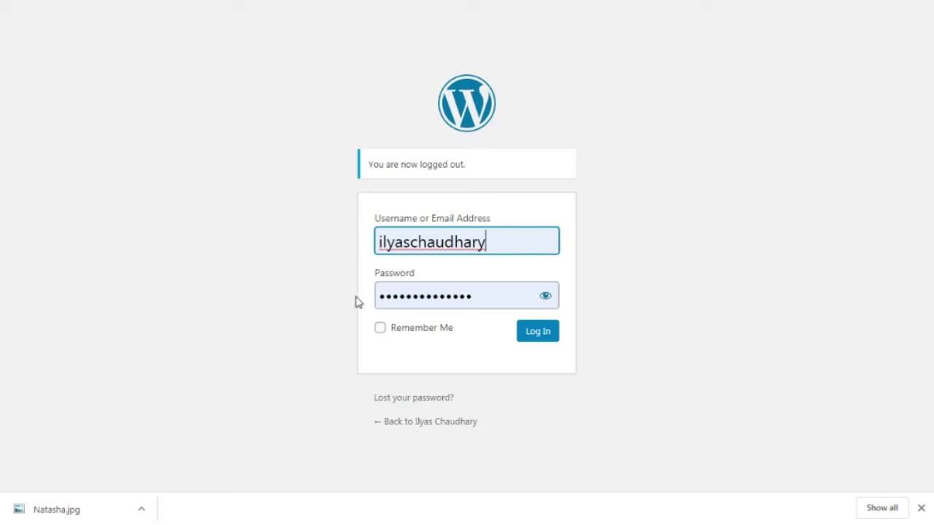
Step: Log in to the site's admin area with the prefilled credentials and Remember Me enabled
{"action": "left_click", "coordinate": [380, 330]}
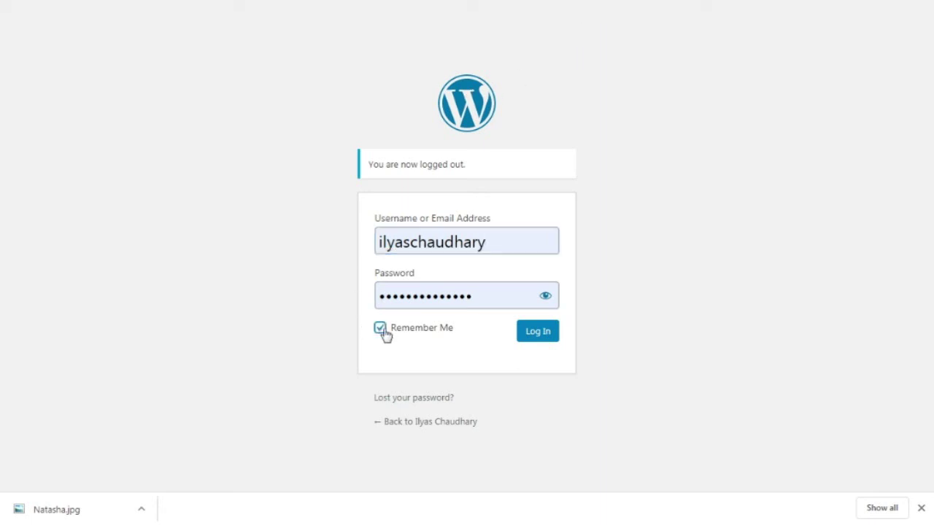
{"action": "left_click", "coordinate": [535, 342]}
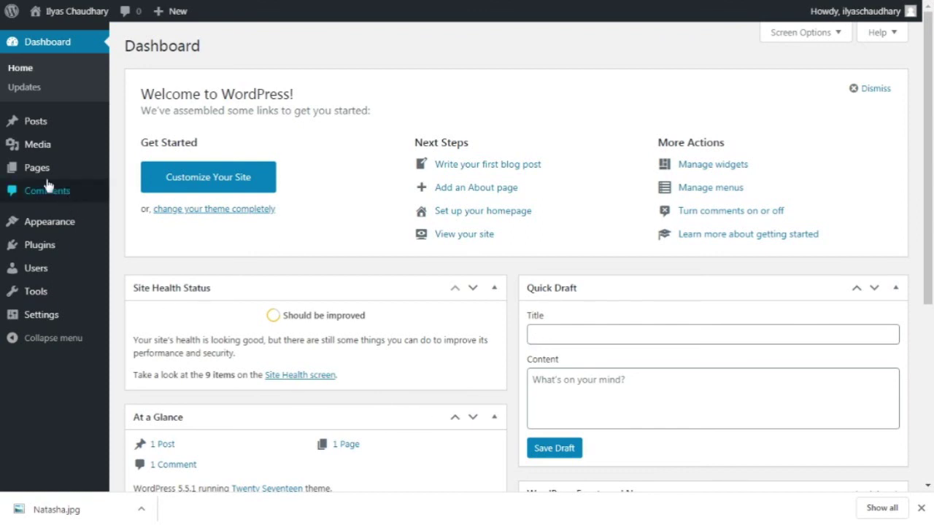
Step: Open the site's installed themes and go to the page for adding new themes
{"action": "mouse_move", "coordinate": [44, 177]}
{"action": "mouse_move", "coordinate": [53, 221]}
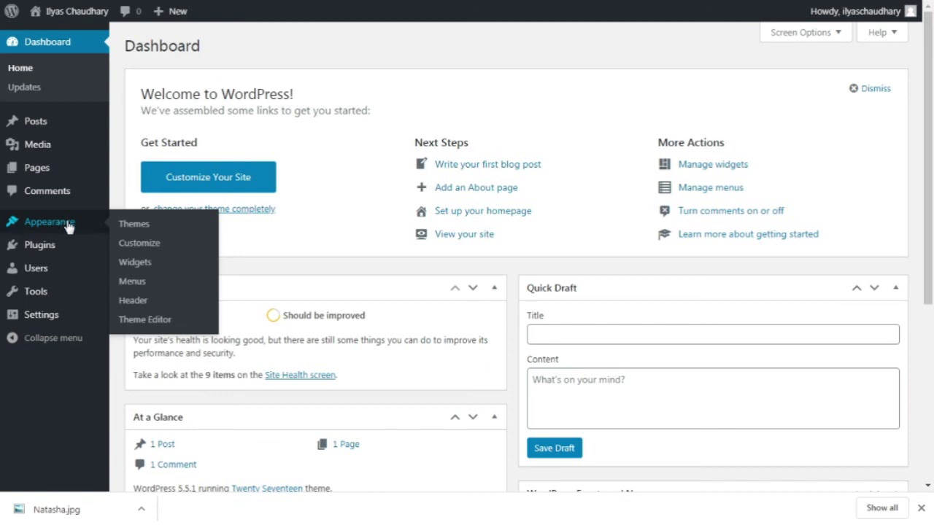
{"action": "left_click", "coordinate": [67, 225]}
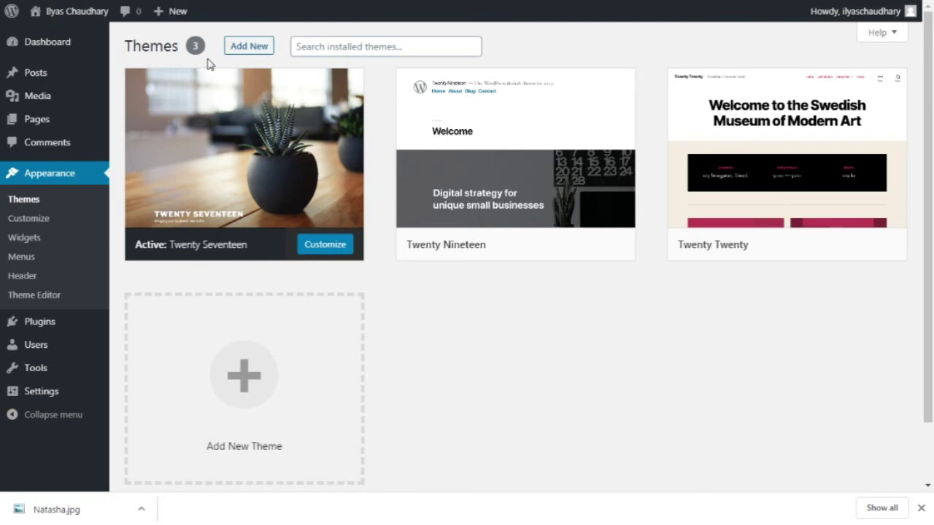
{"action": "left_click", "coordinate": [254, 51]}
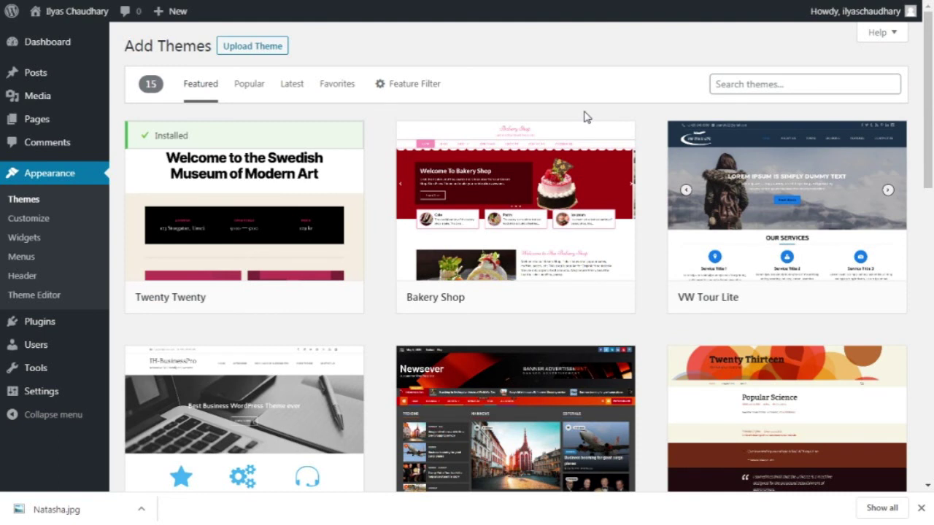
Step: Search the theme directory for "travel tourism"
{"action": "left_click", "coordinate": [769, 81]}
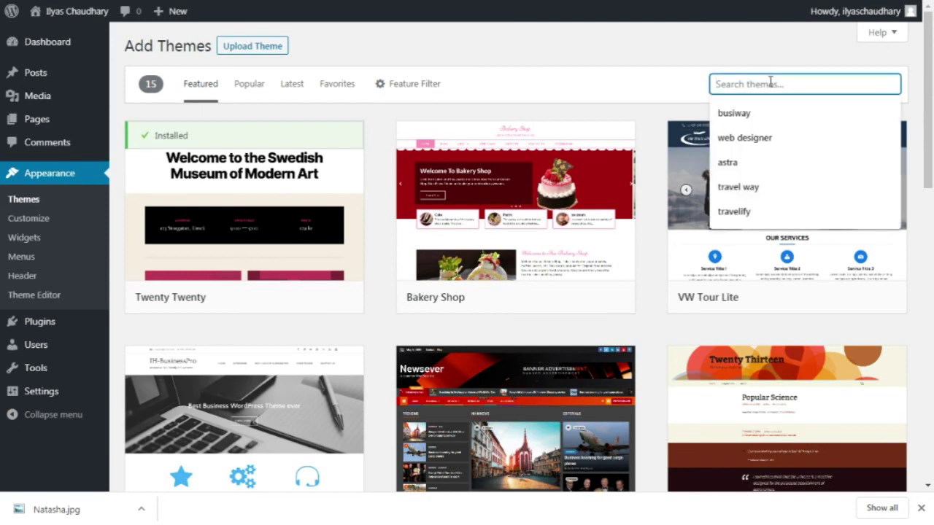
{"action": "type", "text": "travel"}
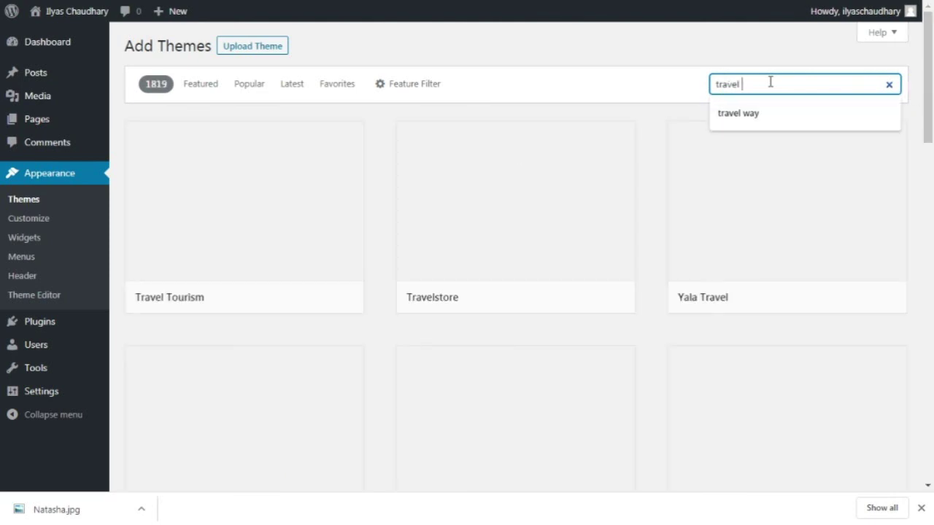
{"action": "type", "text": " tours"}
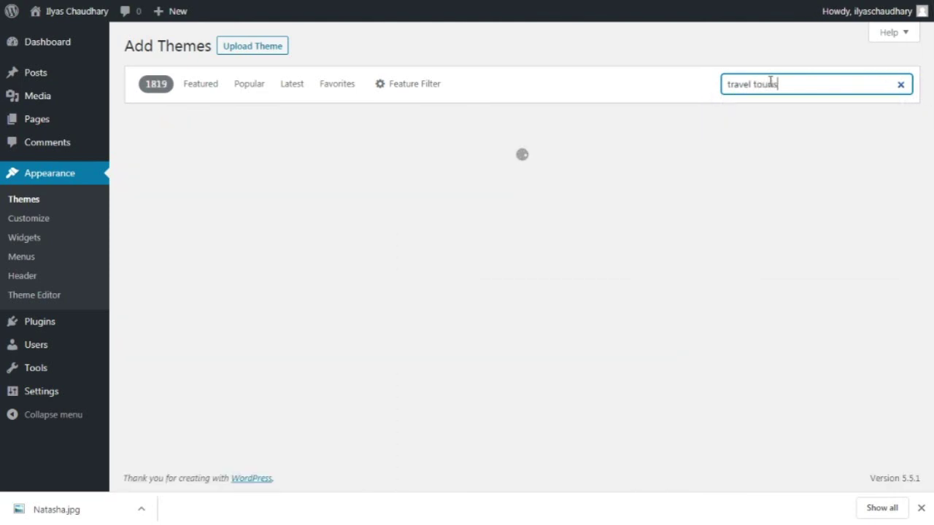
{"action": "key", "text": "BackSpace"}
{"action": "type", "text": "ism"}
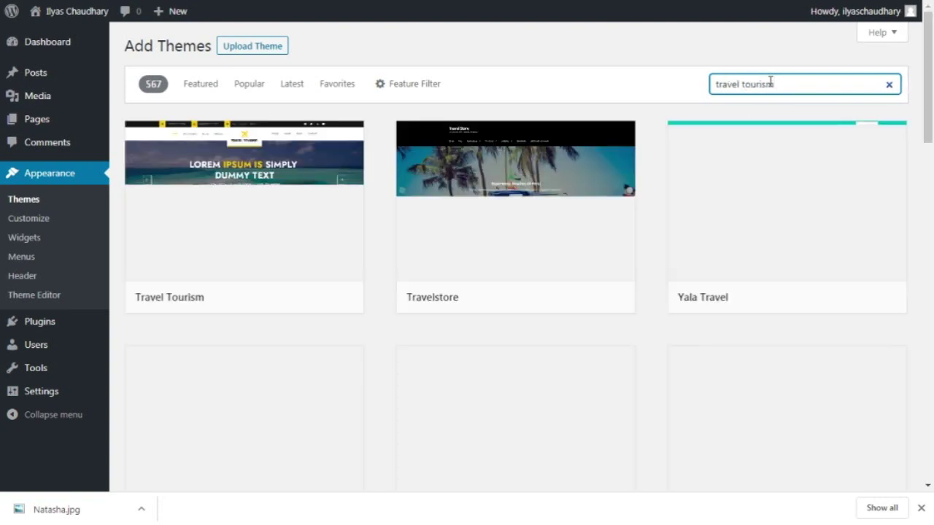
Step: Install the Travel Tourism theme and activate it on the site
{"action": "mouse_move", "coordinate": [303, 196]}
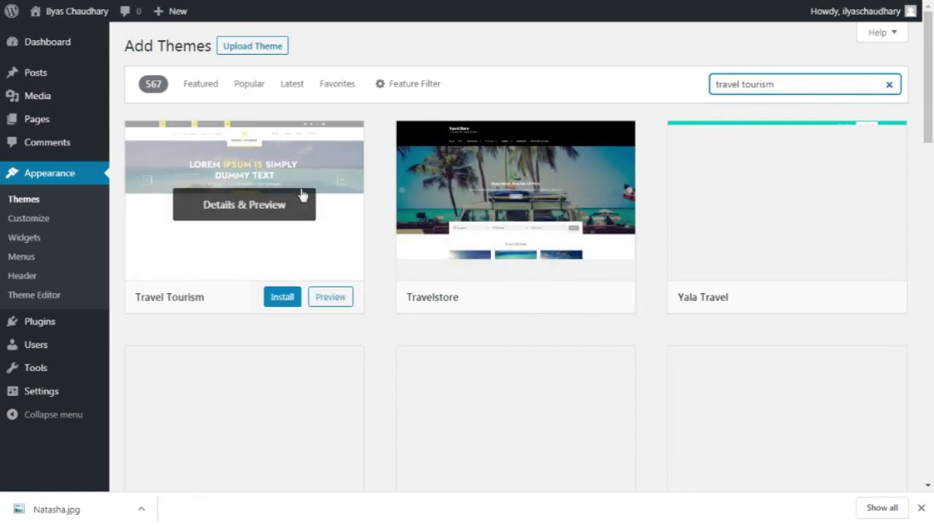
{"action": "left_click", "coordinate": [283, 297]}
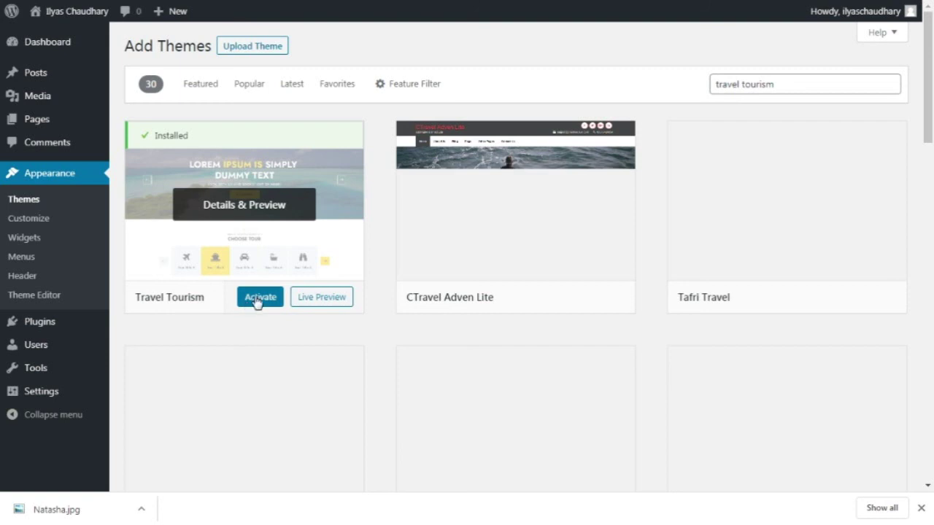
{"action": "left_click", "coordinate": [256, 298]}
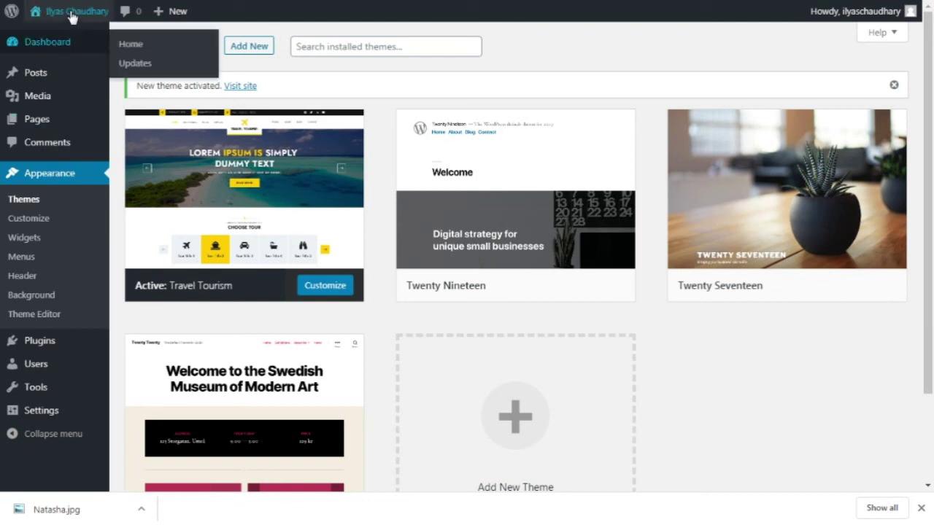
Step: Open the live site to examine how it looks with the new theme, and return to the Themes page
{"action": "mouse_move", "coordinate": [72, 18]}
{"action": "right_click", "coordinate": [69, 35]}
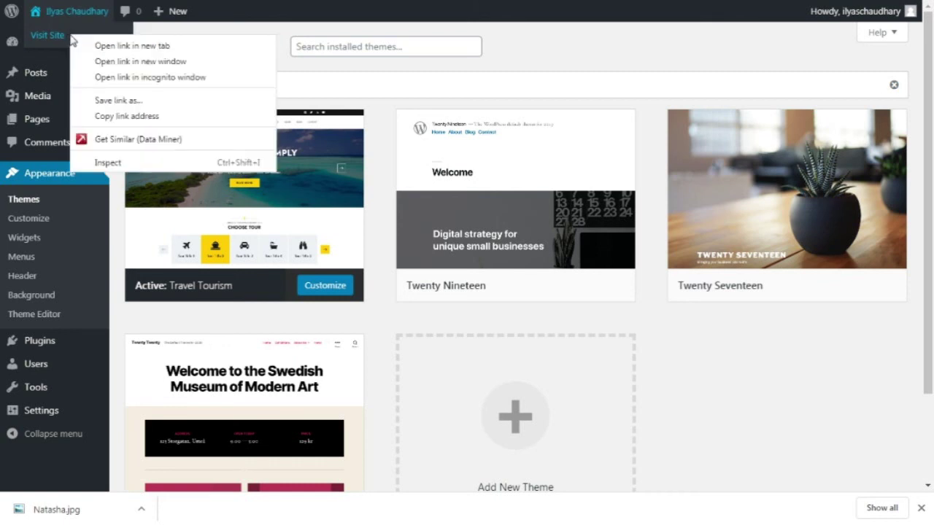
{"action": "left_click", "coordinate": [92, 45]}
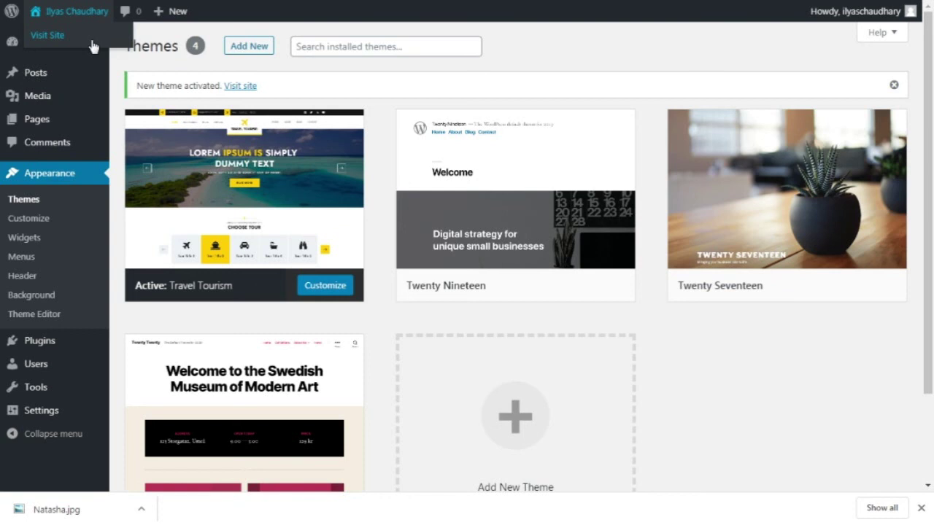
{"action": "left_click", "coordinate": [92, 45]}
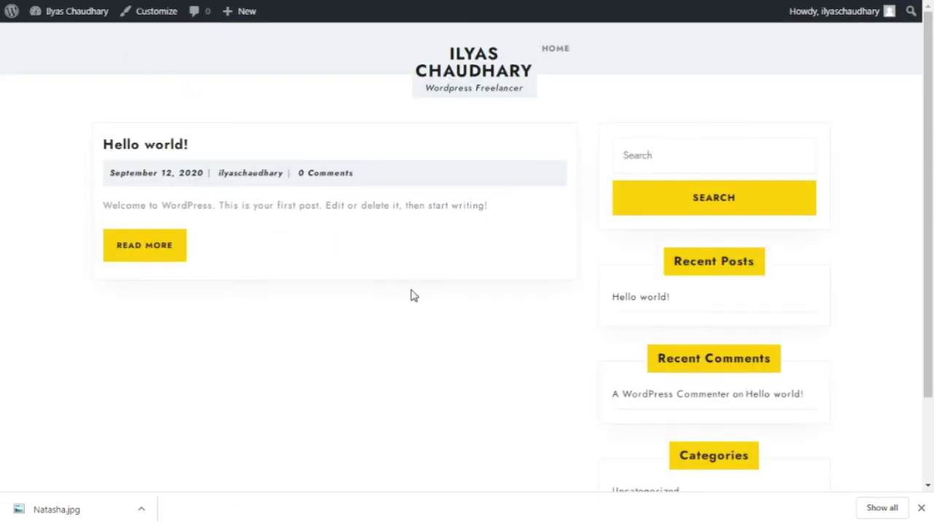
{"action": "scroll", "coordinate": [410, 295], "scroll_direction": "down", "scroll_amount": 2}
{"action": "scroll", "coordinate": [411, 296], "scroll_direction": "up", "scroll_amount": 2}
{"action": "key", "text": "alt+Left"}
Step: Open the theme customizer and try purple, red and black as the site's background color, ending on white
{"action": "mouse_move", "coordinate": [76, 132]}
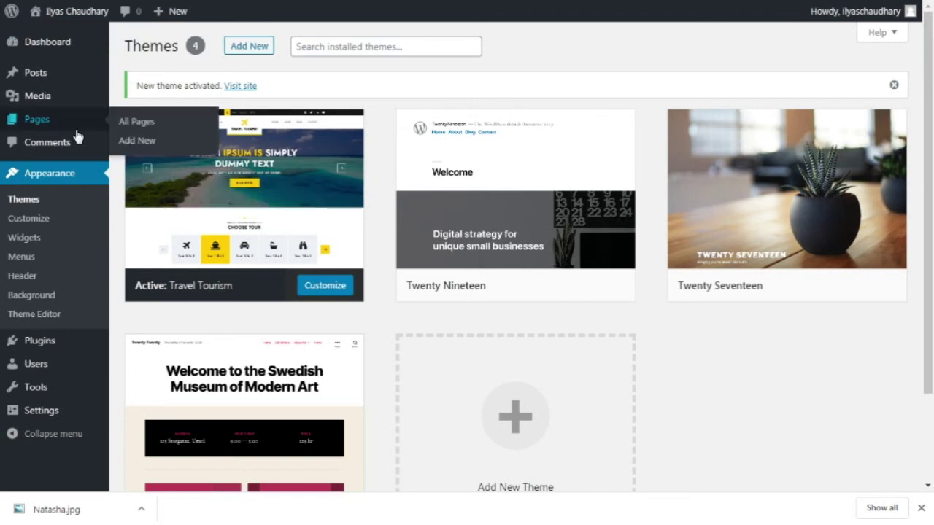
{"action": "left_click", "coordinate": [47, 226]}
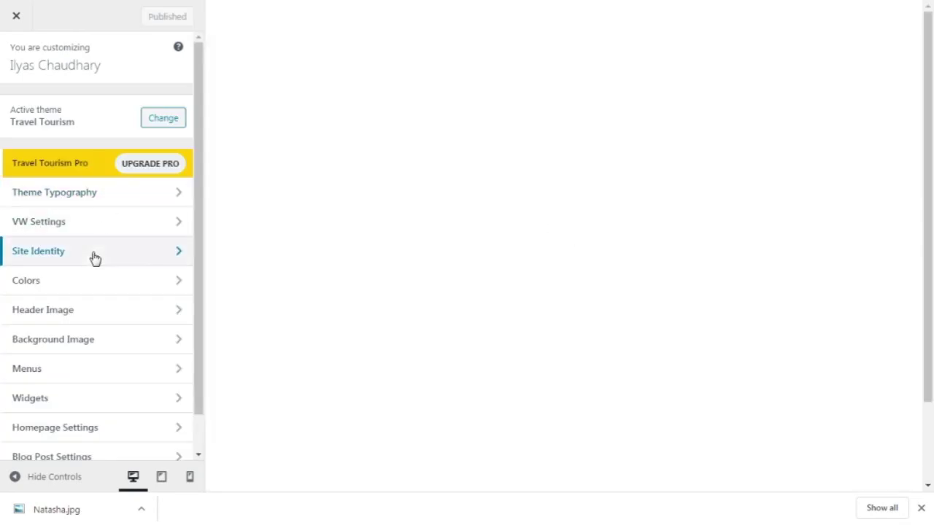
{"action": "left_click", "coordinate": [84, 289]}
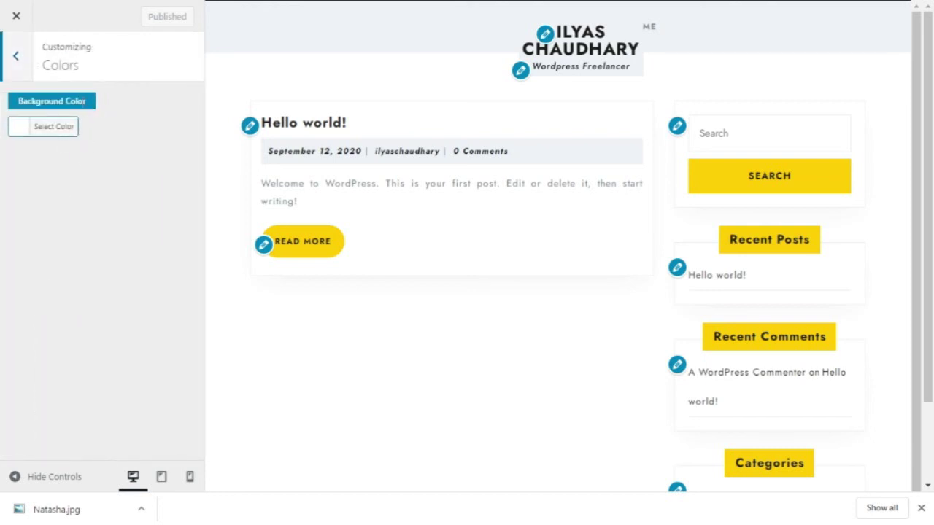
{"action": "left_click", "coordinate": [72, 129]}
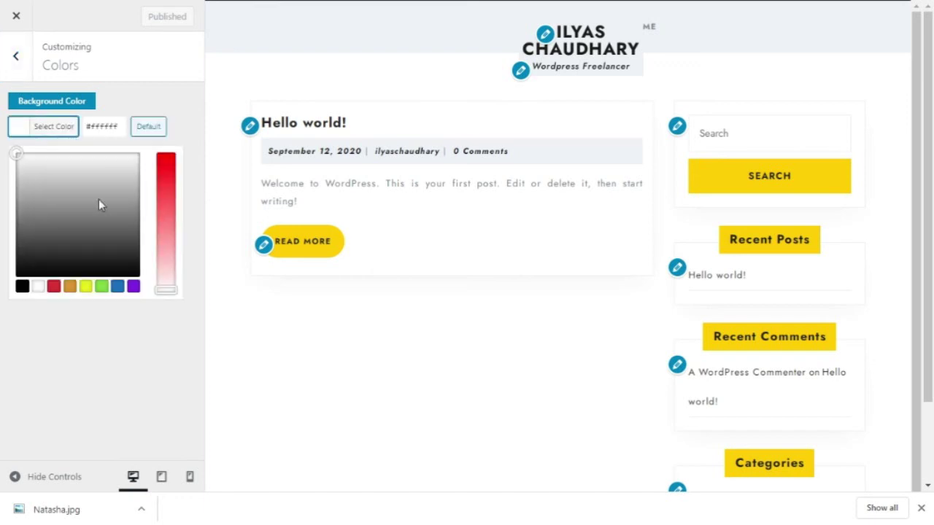
{"action": "left_click", "coordinate": [134, 286]}
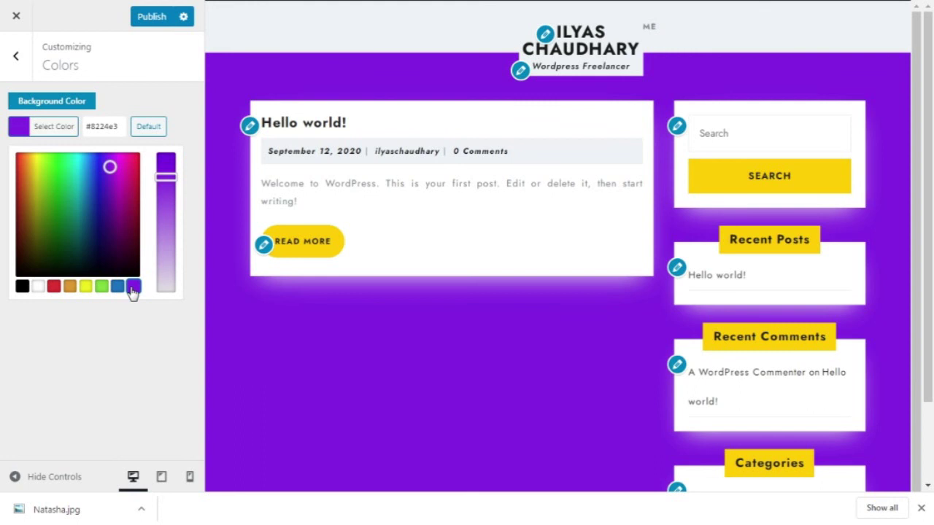
{"action": "left_click", "coordinate": [38, 286]}
{"action": "left_click", "coordinate": [54, 289]}
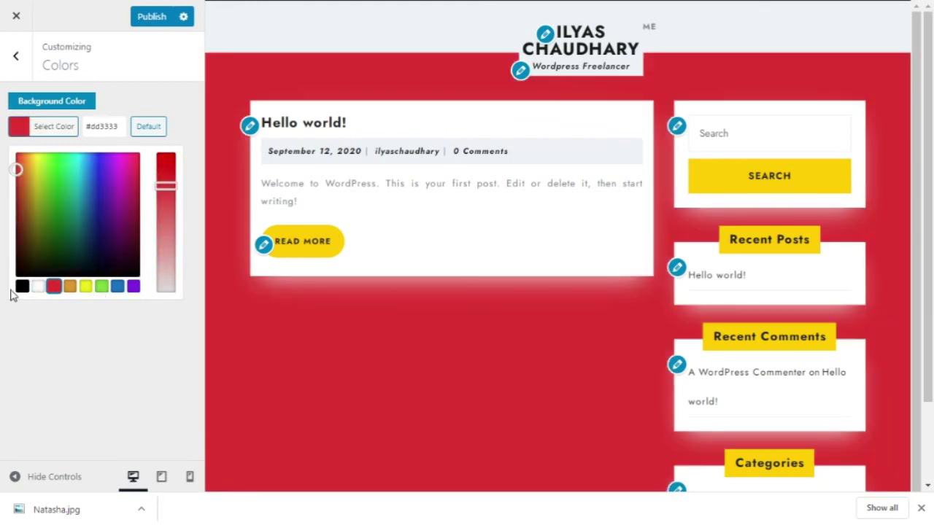
{"action": "left_click", "coordinate": [22, 291]}
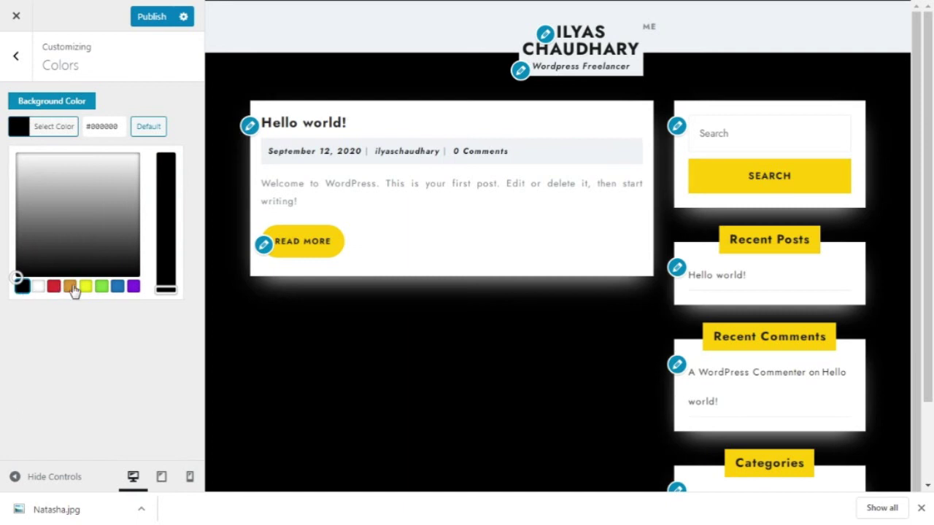
{"action": "left_click", "coordinate": [41, 288]}
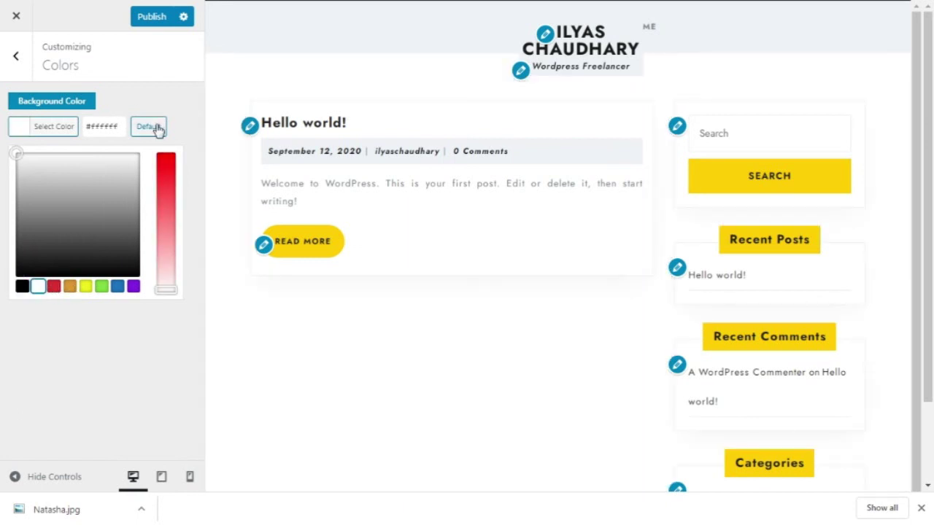
Step: Examine the Header Image settings and the list of remaining customization sections
{"action": "left_click", "coordinate": [16, 56]}
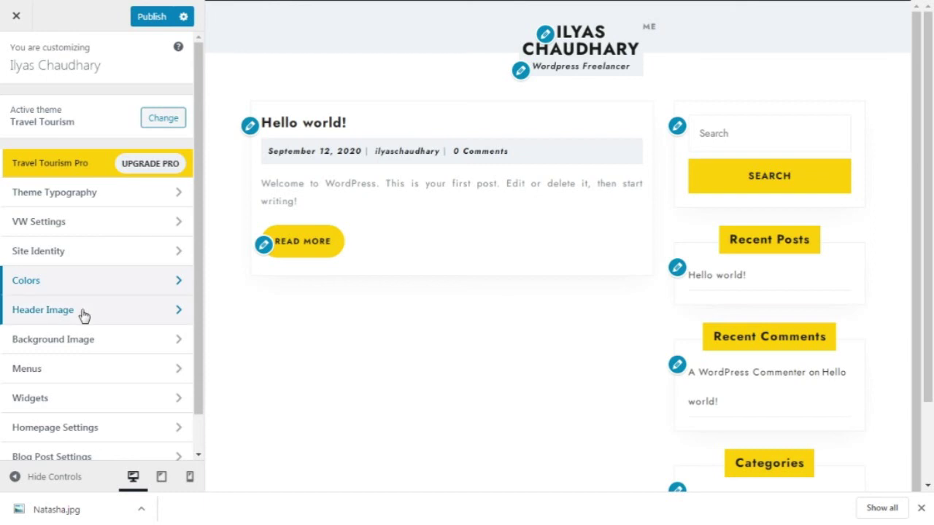
{"action": "left_click", "coordinate": [44, 310]}
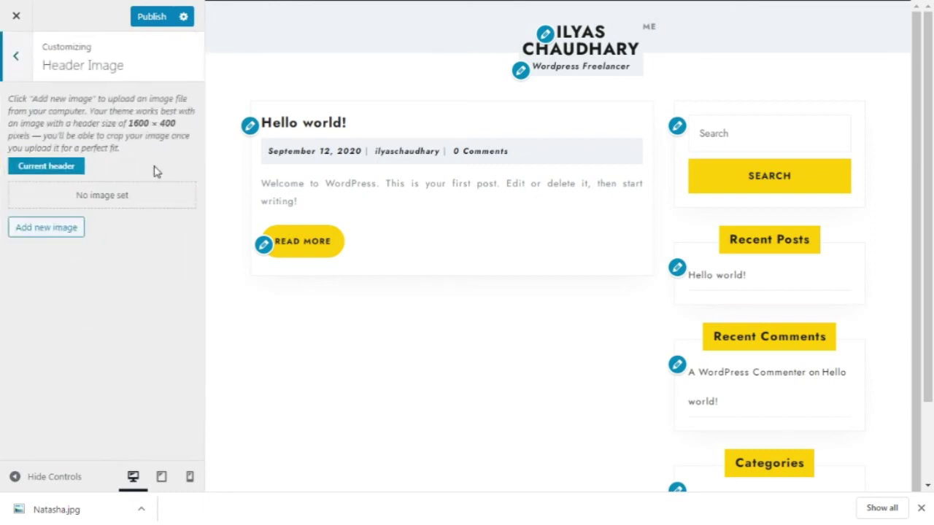
{"action": "left_click", "coordinate": [16, 68]}
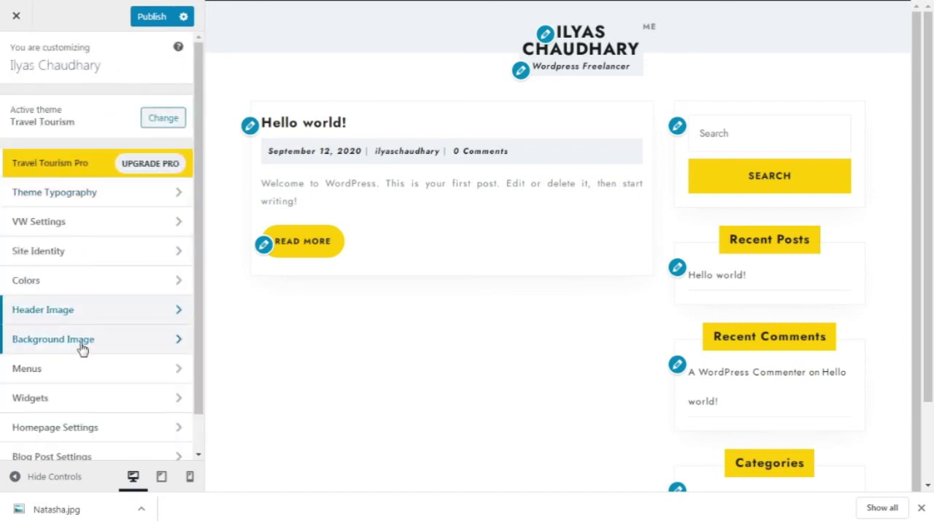
{"action": "scroll", "coordinate": [80, 408], "scroll_direction": "down", "scroll_amount": 1}
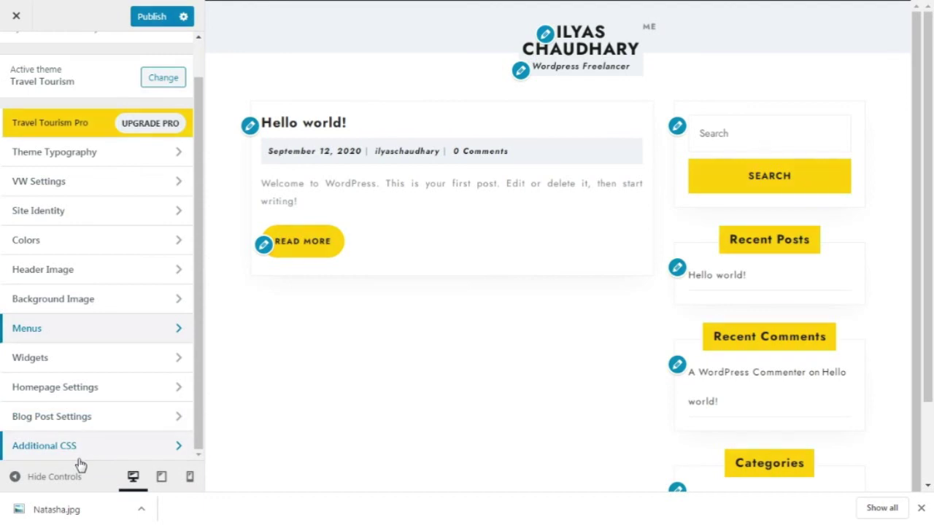
{"action": "scroll", "coordinate": [81, 465], "scroll_direction": "up", "scroll_amount": 1}
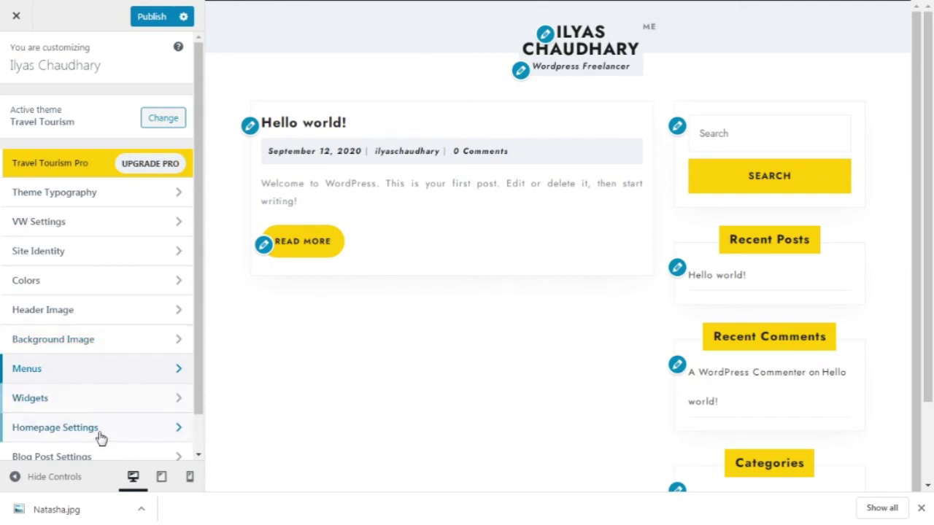
{"action": "scroll", "coordinate": [101, 438], "scroll_direction": "down", "scroll_amount": 1}
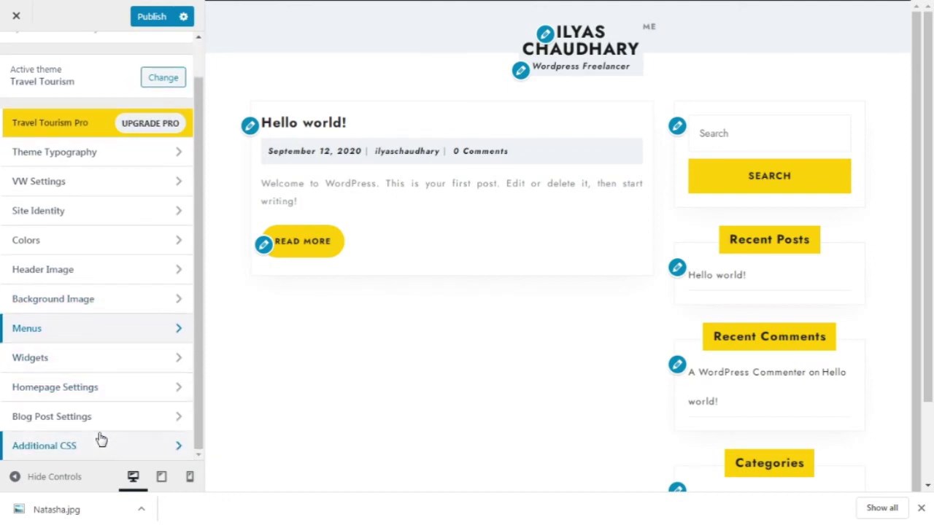
{"action": "scroll", "coordinate": [101, 438], "scroll_direction": "up", "scroll_amount": 1}
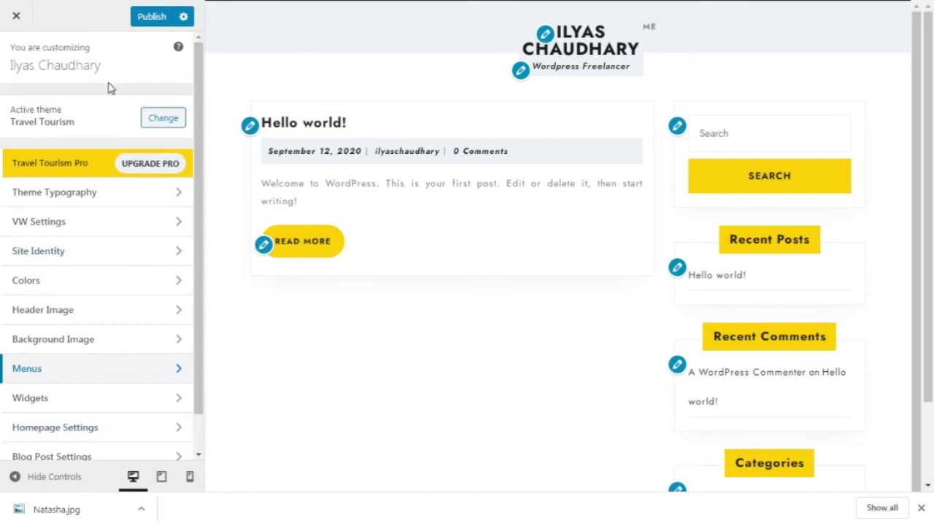
Step: Close the theme customizer and discard the unpublished changes
{"action": "left_click", "coordinate": [20, 21]}
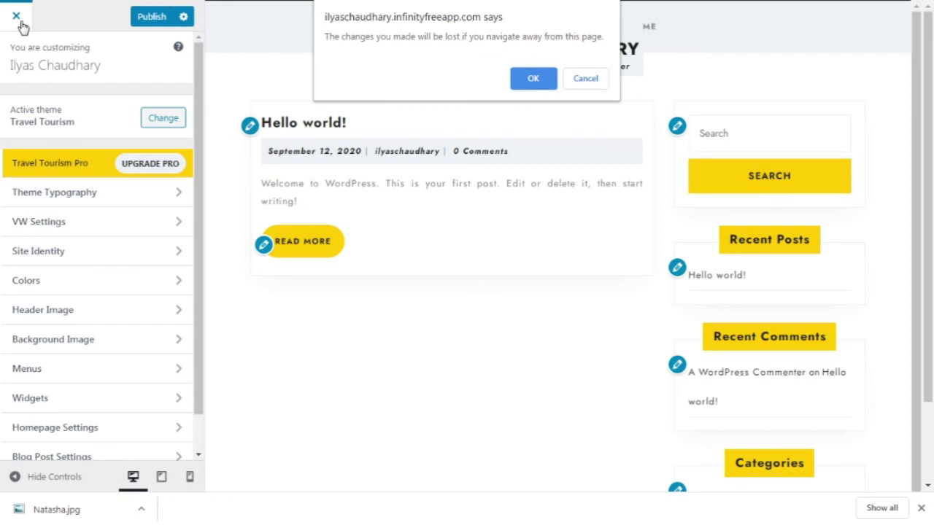
{"action": "left_click", "coordinate": [585, 79]}
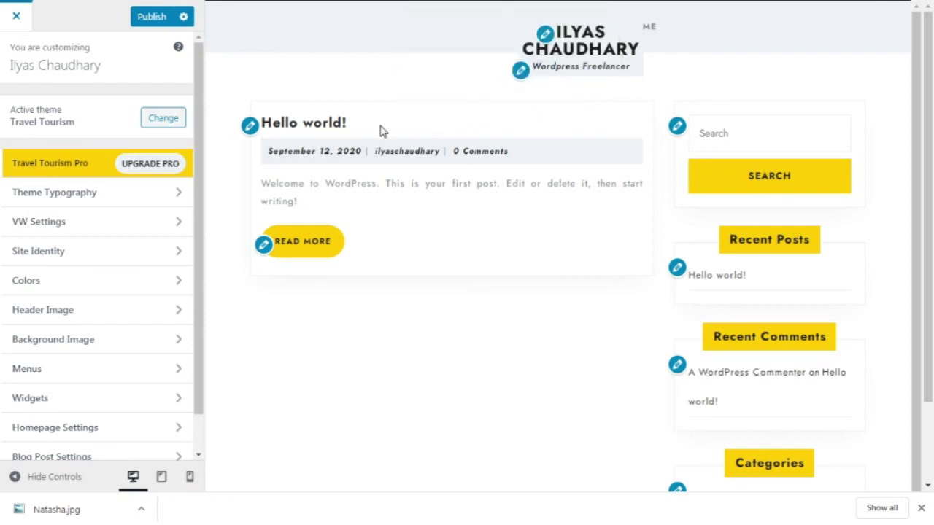
{"action": "left_click", "coordinate": [9, 20]}
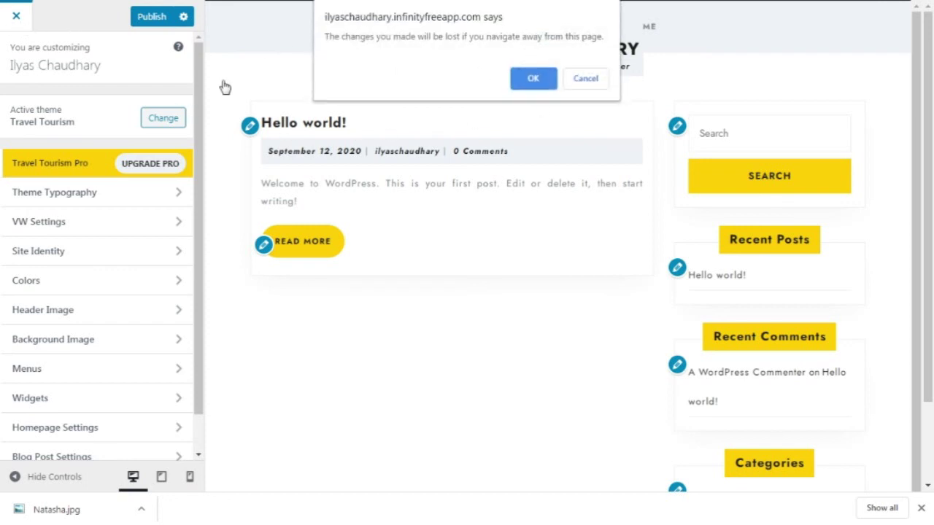
{"action": "left_click", "coordinate": [533, 78]}
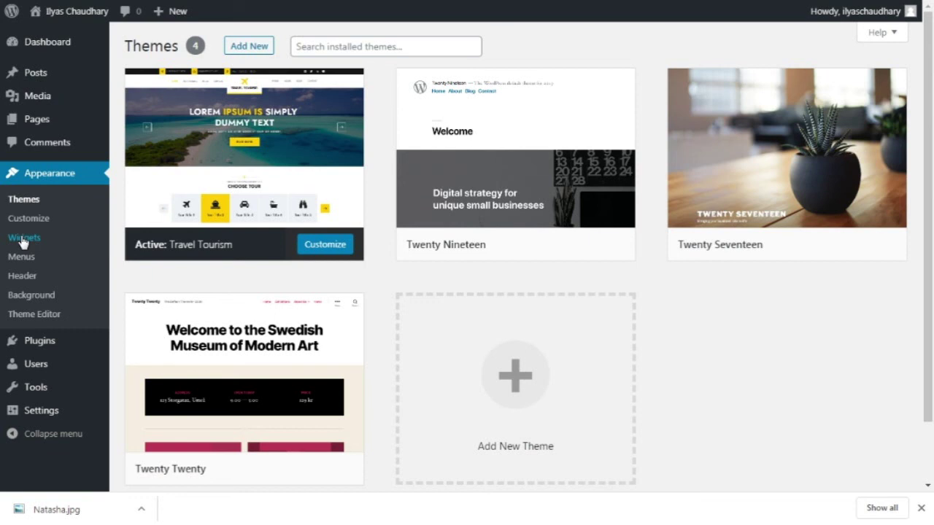
{"action": "mouse_move", "coordinate": [73, 382]}
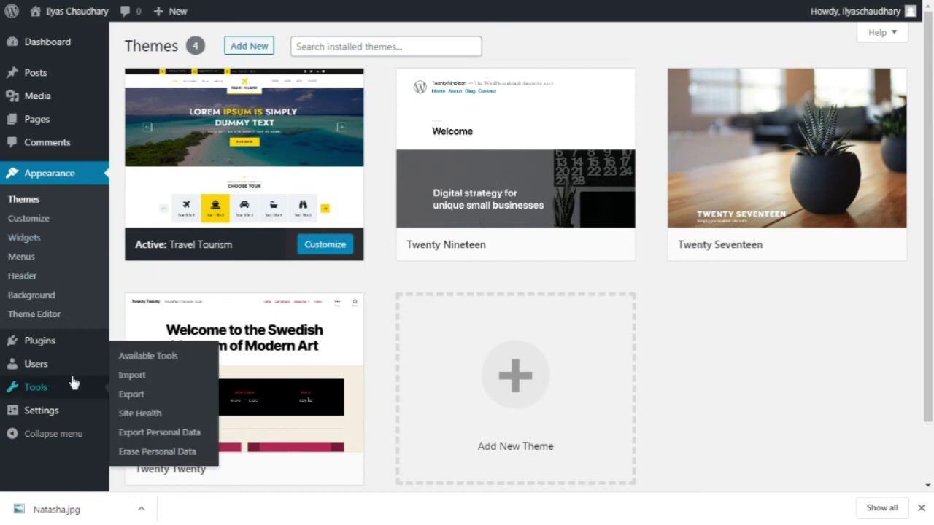
Step: Set the site's permalink structure to Post name and save the permalink settings
{"action": "mouse_move", "coordinate": [74, 342]}
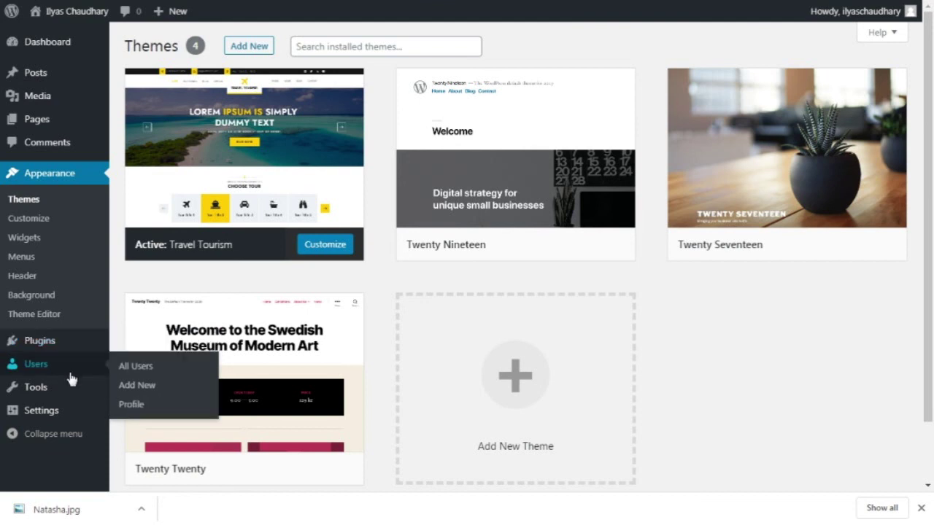
{"action": "mouse_move", "coordinate": [68, 407]}
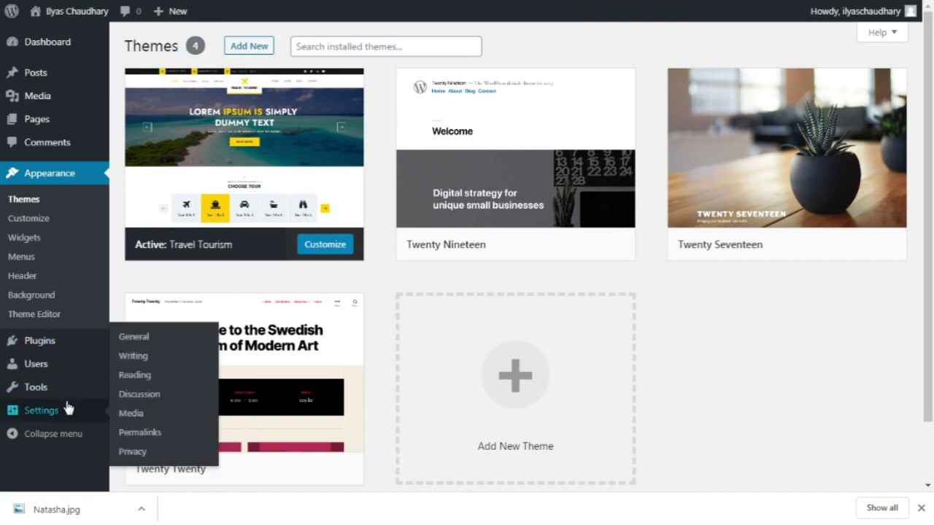
{"action": "left_click", "coordinate": [139, 433]}
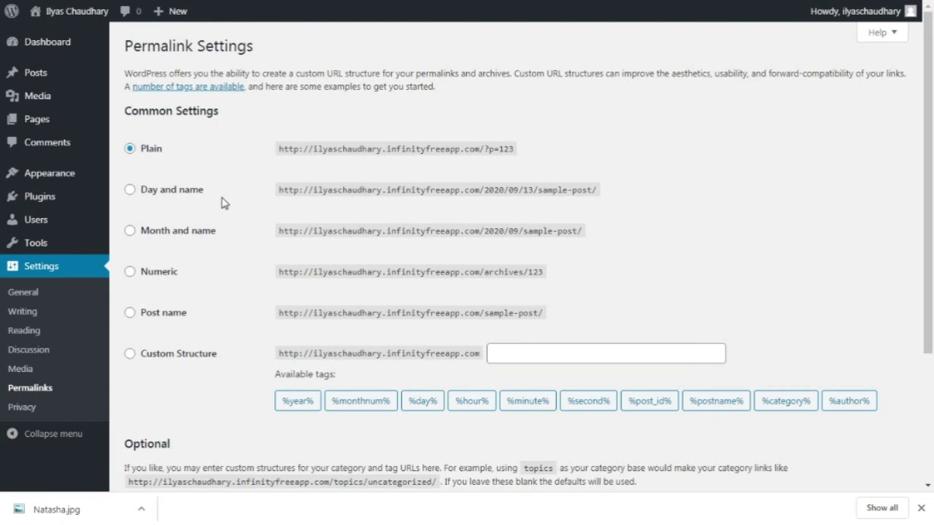
{"action": "left_click", "coordinate": [166, 314]}
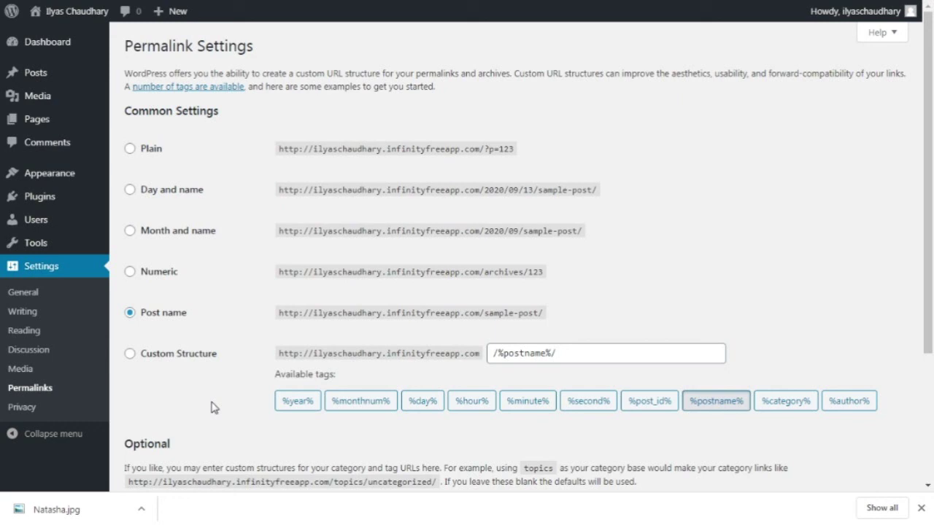
{"action": "scroll", "coordinate": [211, 407], "scroll_direction": "down", "scroll_amount": 3}
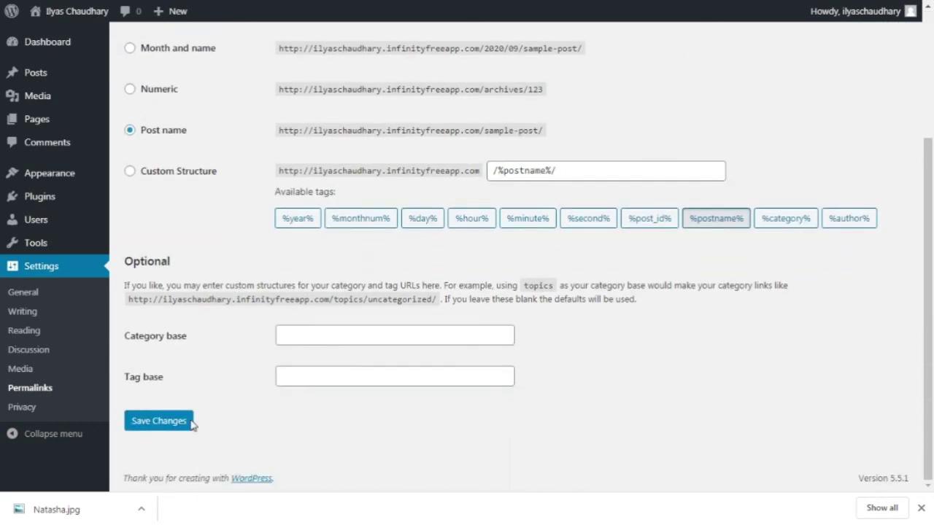
{"action": "left_click", "coordinate": [159, 429]}
{"action": "left_click", "coordinate": [159, 429]}
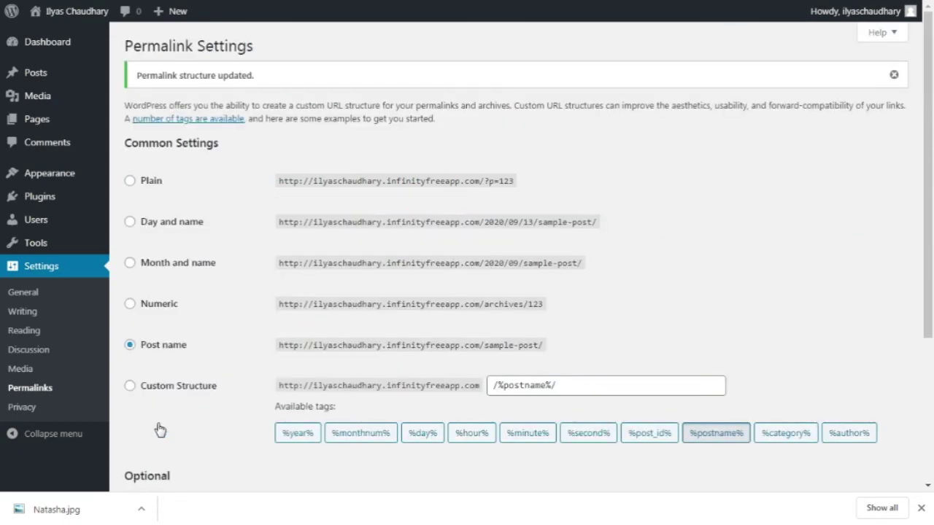
Step: Create a page titled Blog, publish it, and return to the list of pages
{"action": "mouse_move", "coordinate": [28, 217]}
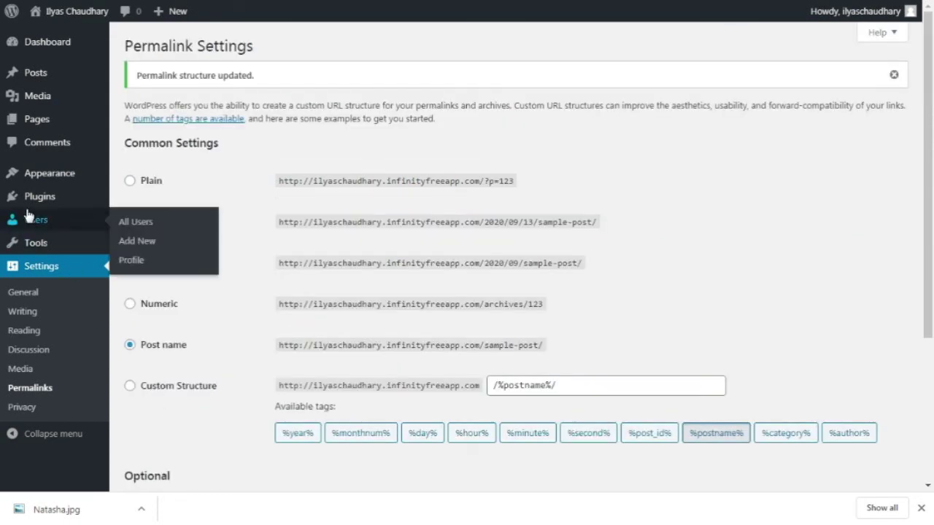
{"action": "mouse_move", "coordinate": [38, 117]}
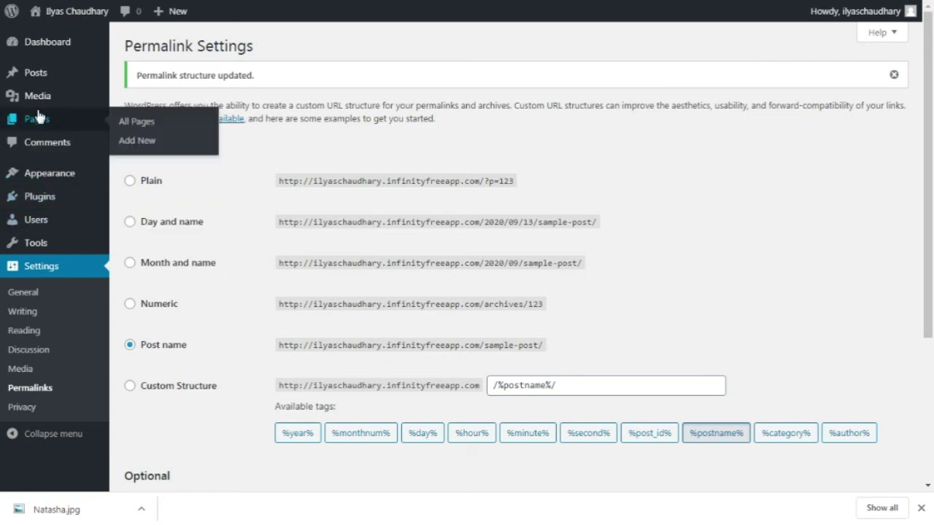
{"action": "left_click", "coordinate": [38, 118]}
{"action": "mouse_move", "coordinate": [138, 169]}
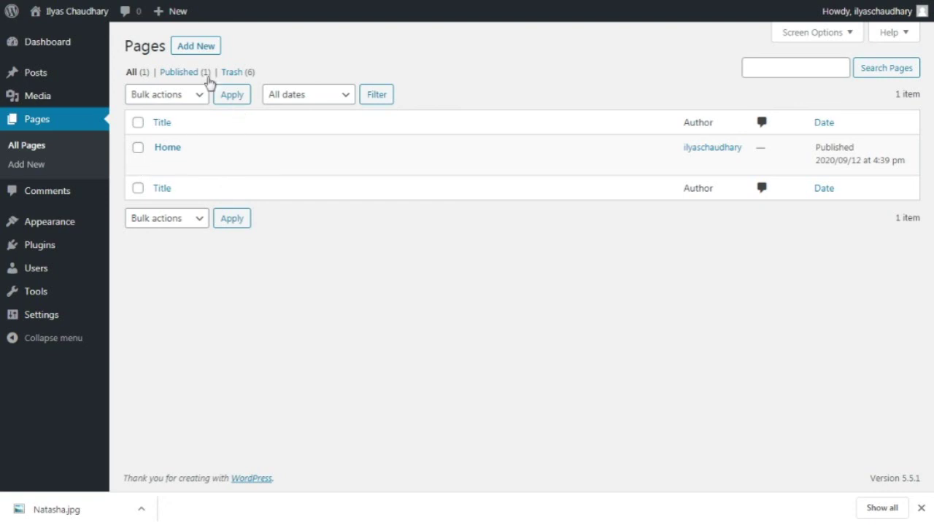
{"action": "left_click", "coordinate": [200, 50]}
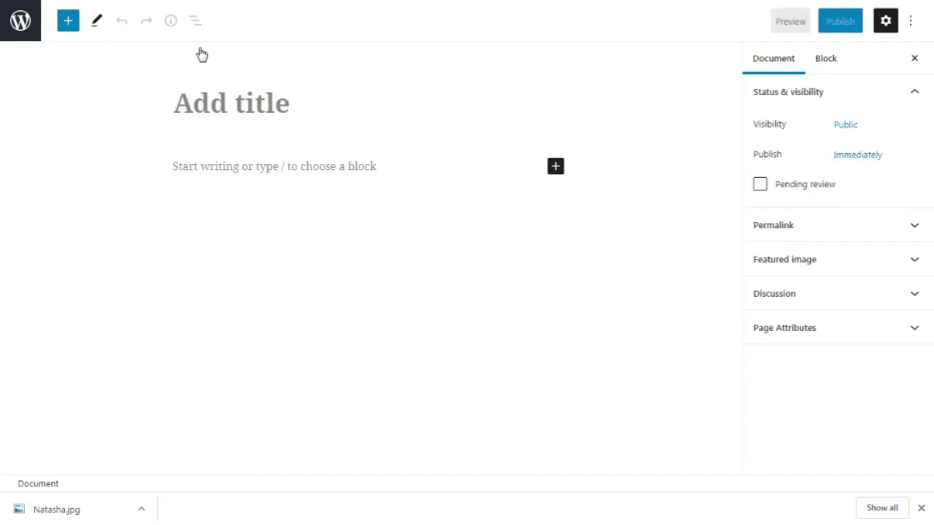
{"action": "type", "text": "Blog"}
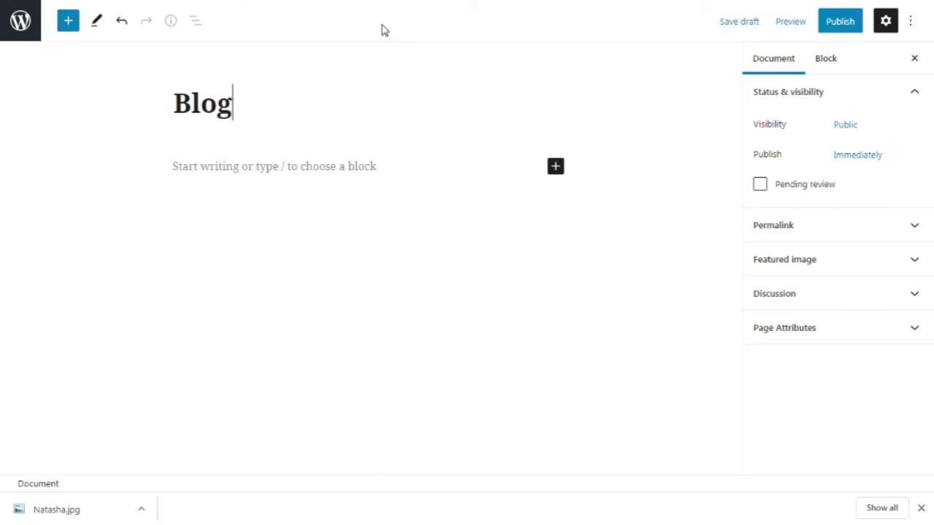
{"action": "left_click", "coordinate": [843, 24]}
{"action": "left_click", "coordinate": [802, 22]}
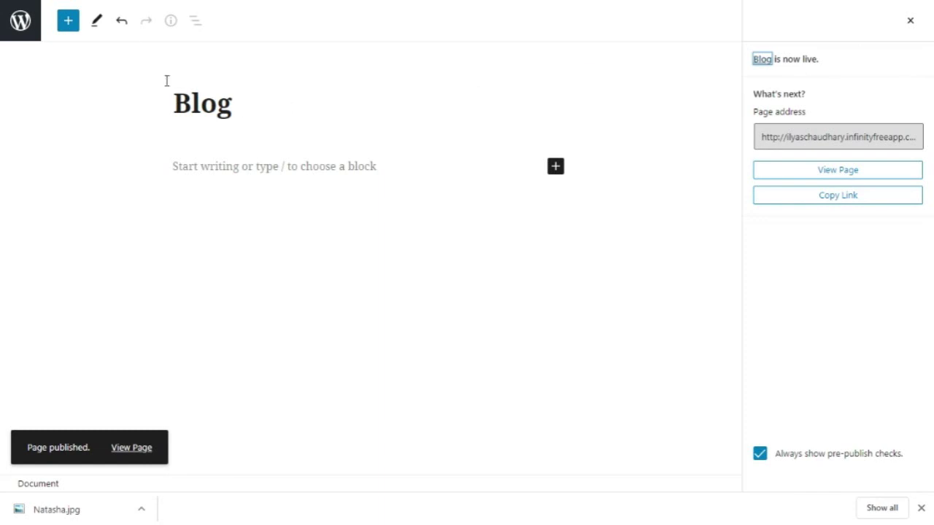
{"action": "left_click", "coordinate": [66, 29]}
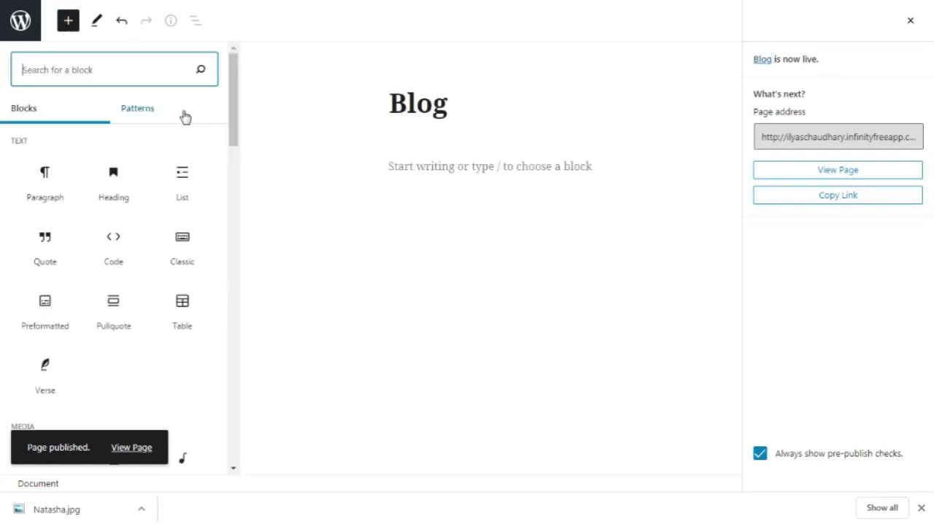
{"action": "left_click", "coordinate": [23, 24]}
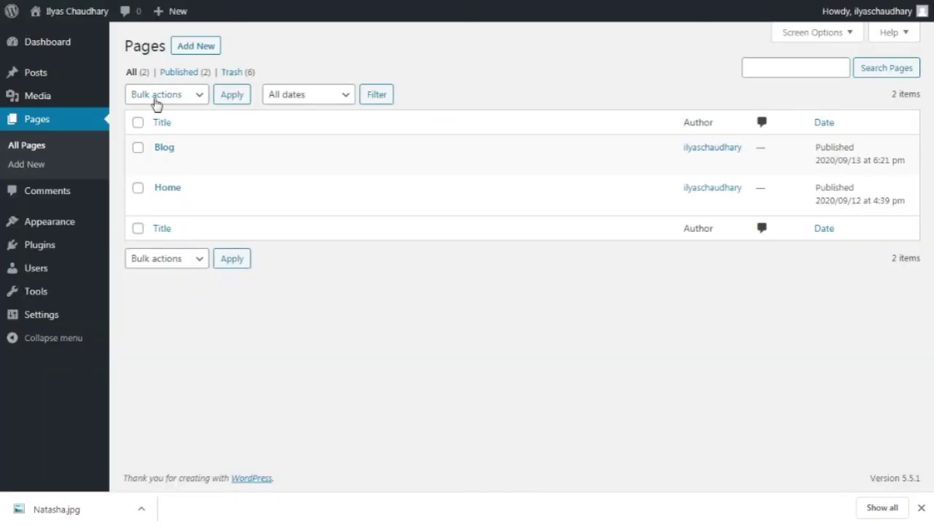
Step: Add a page titled Contact Us, publish it, and return to the list of pages
{"action": "left_click", "coordinate": [199, 47]}
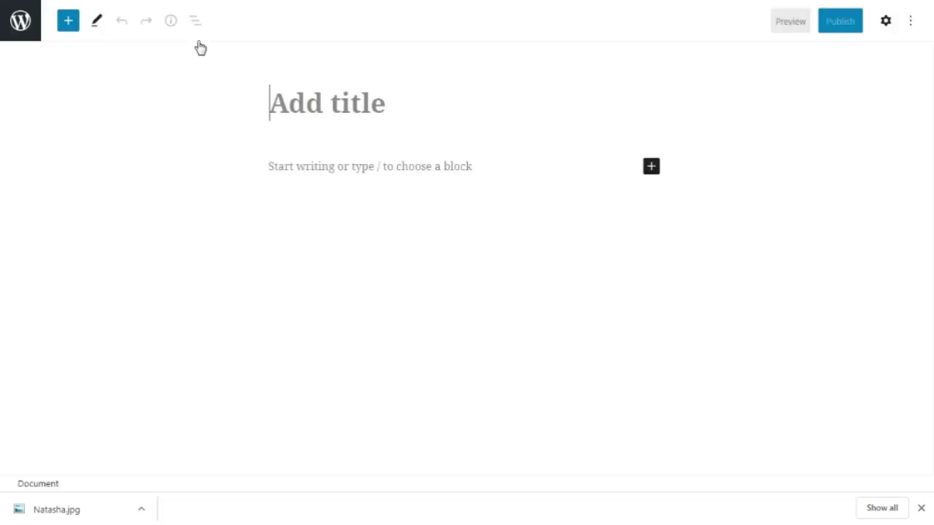
{"action": "type", "text": "Contact"}
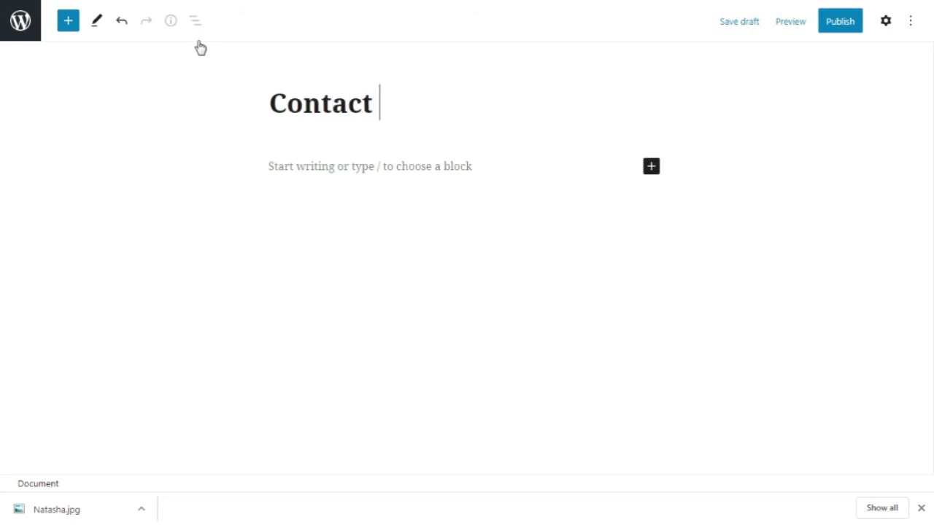
{"action": "type", "text": " Us"}
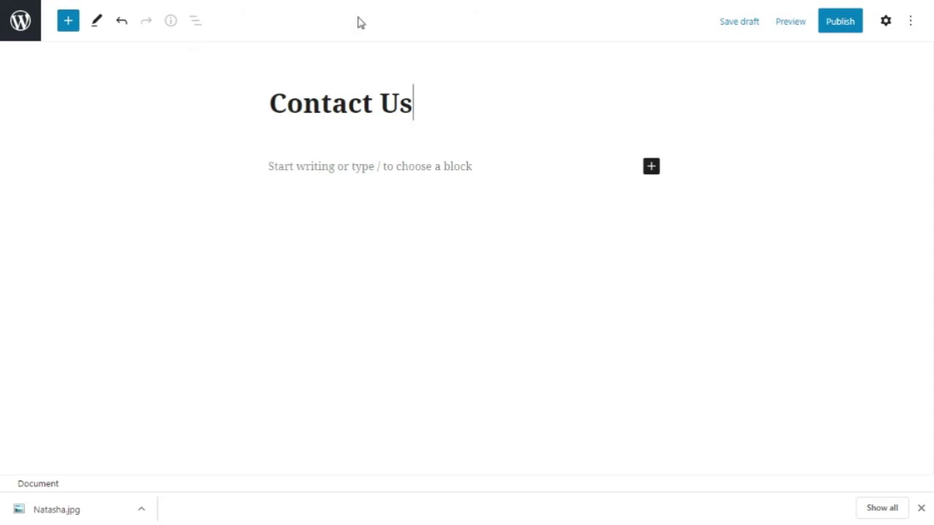
{"action": "left_click", "coordinate": [840, 22]}
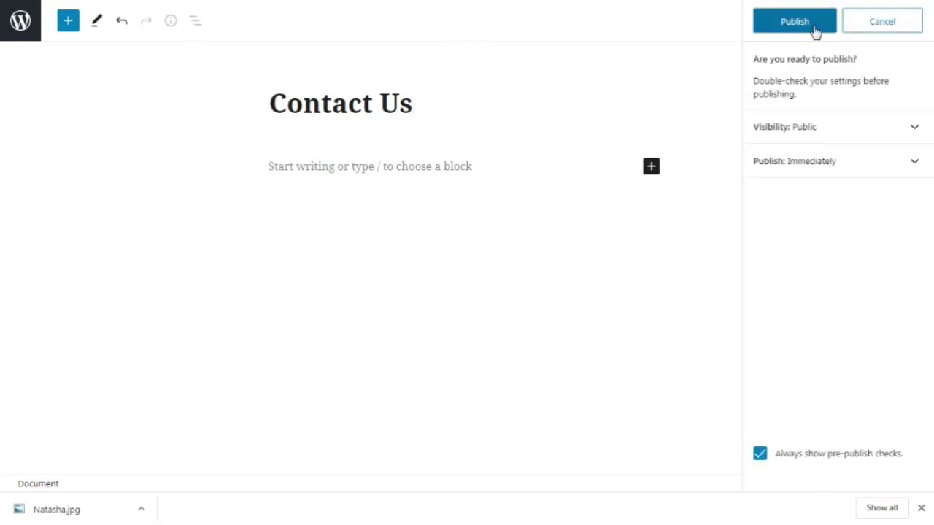
{"action": "left_click", "coordinate": [813, 32]}
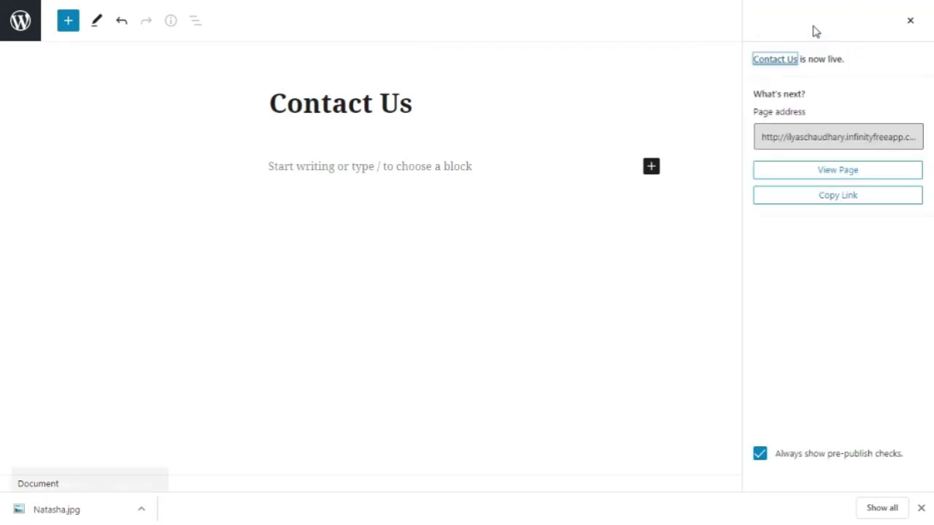
{"action": "left_click", "coordinate": [20, 19]}
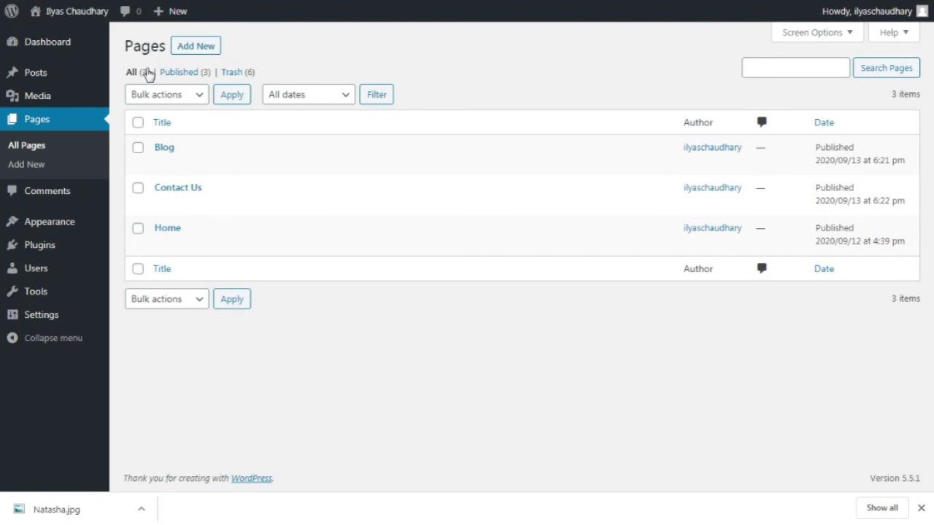
Step: Add a page titled About, publish it, and return to the list of pages
{"action": "left_click", "coordinate": [204, 46]}
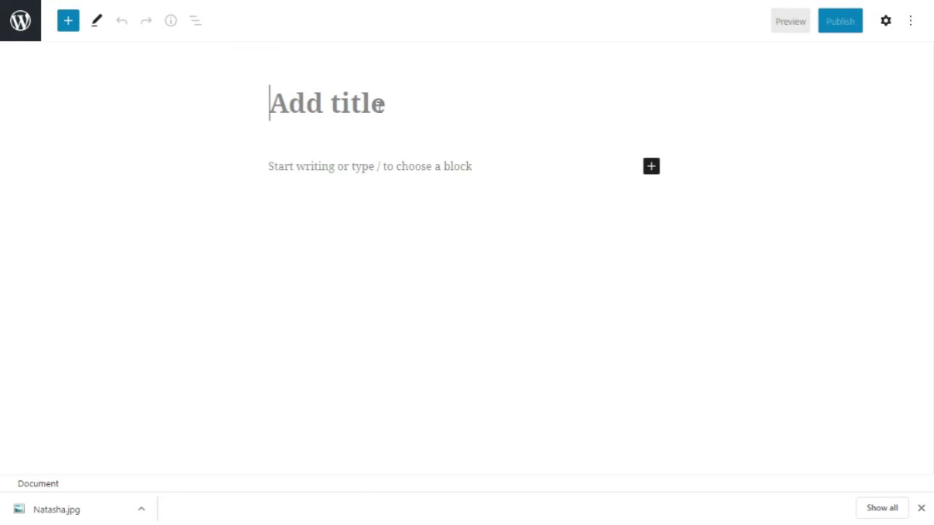
{"action": "type", "text": "Ao"}
{"action": "key", "text": "BackSpace"}
{"action": "type", "text": "b"}
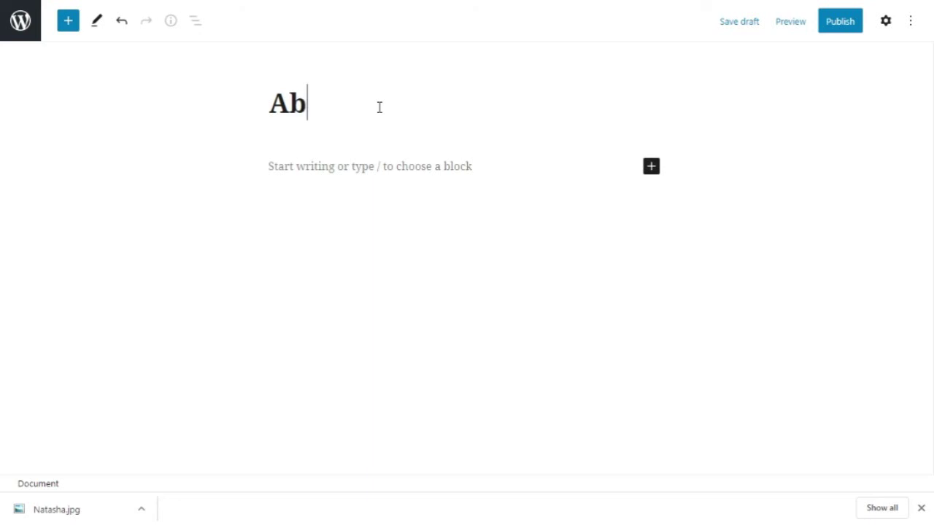
{"action": "type", "text": "out"}
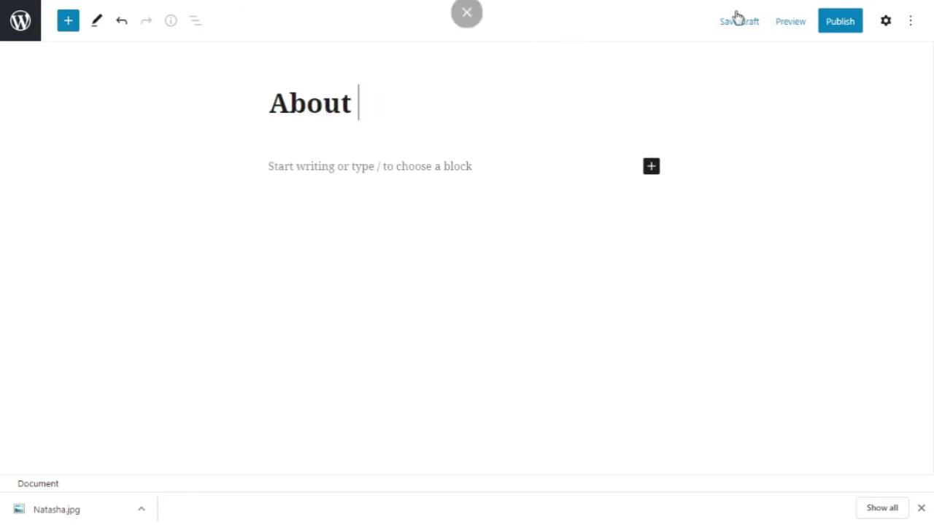
{"action": "left_click", "coordinate": [840, 26]}
{"action": "left_click", "coordinate": [822, 27]}
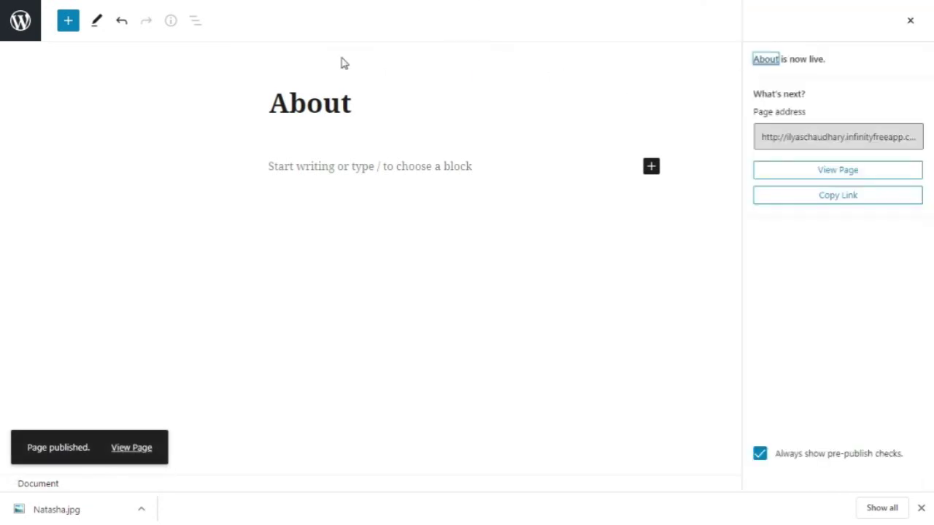
{"action": "left_click", "coordinate": [37, 35]}
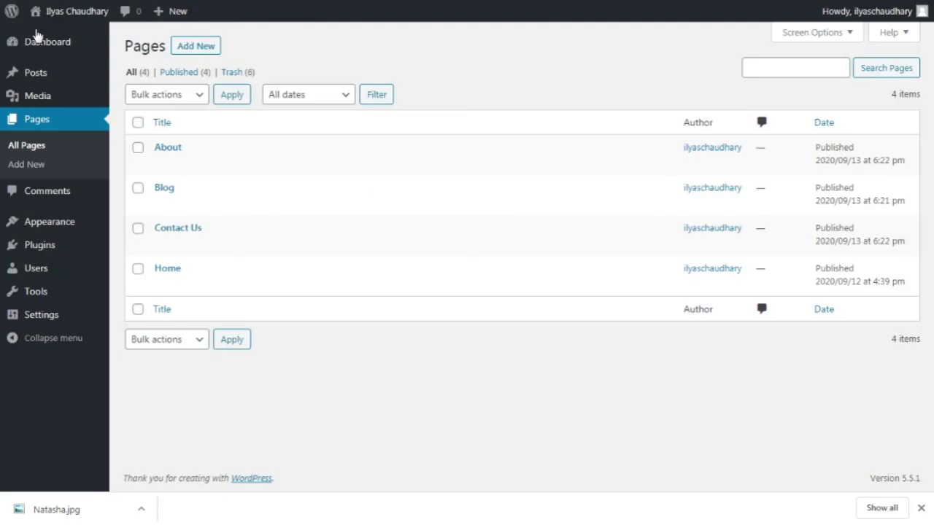
Step: Add a page titled Policy, publish it, and return to the list of pages
{"action": "left_click", "coordinate": [203, 53]}
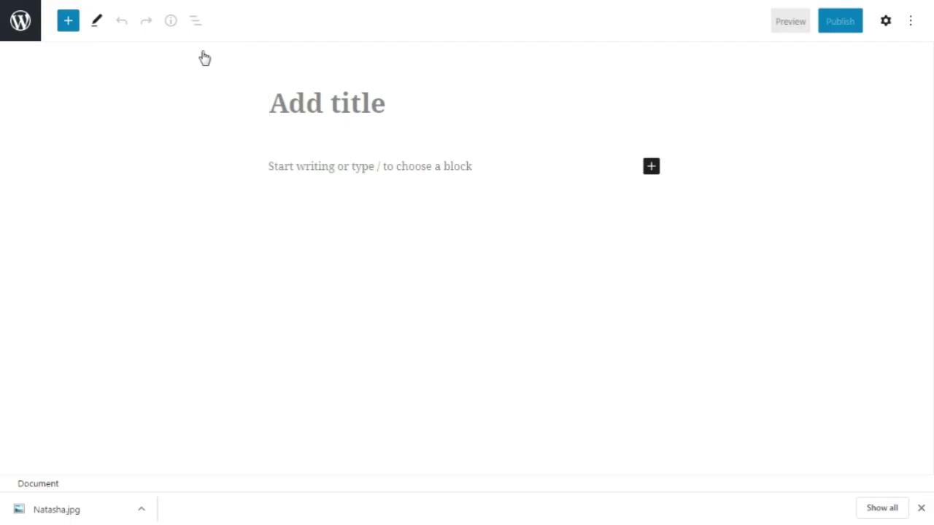
{"action": "type", "text": "Policy"}
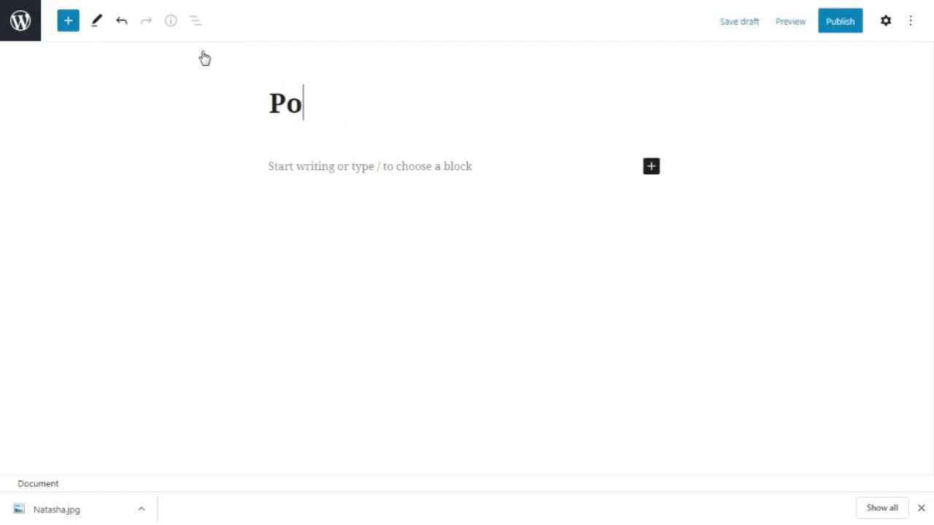
{"action": "left_click", "coordinate": [852, 21]}
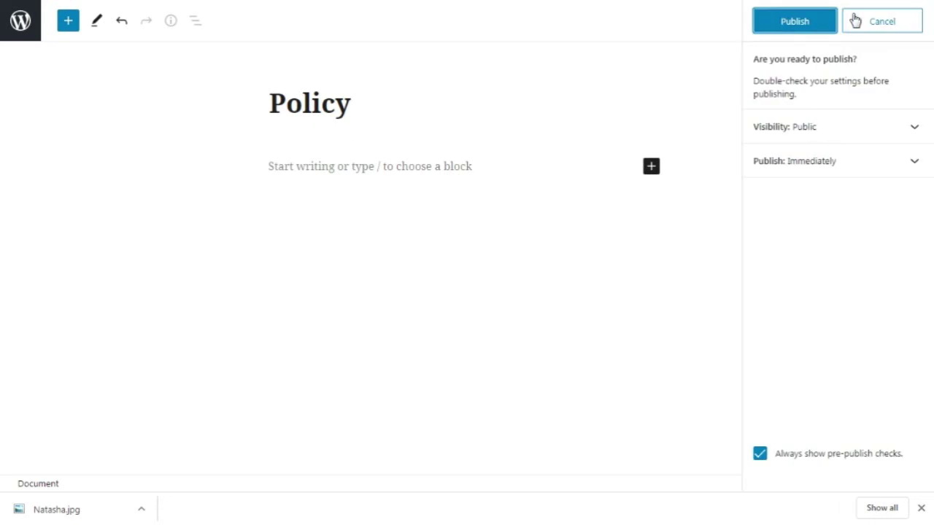
{"action": "left_click", "coordinate": [795, 21]}
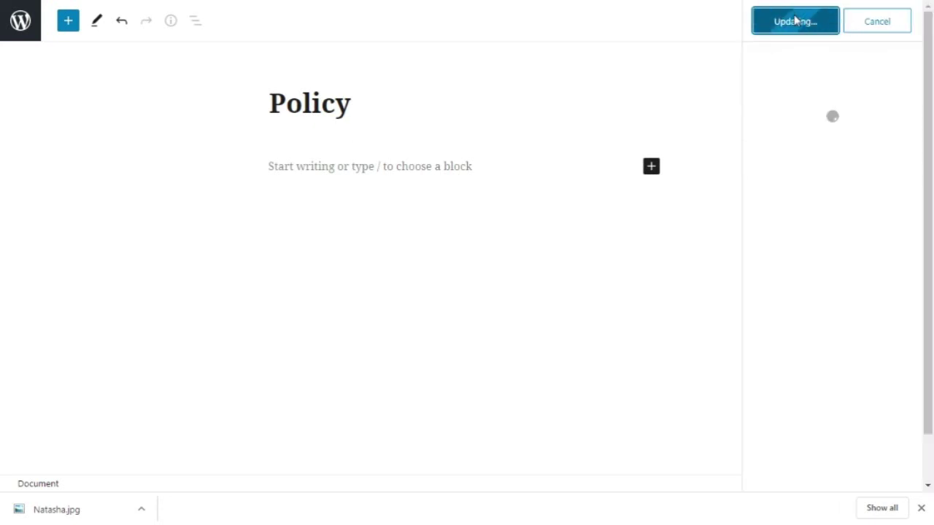
{"action": "left_click", "coordinate": [33, 37]}
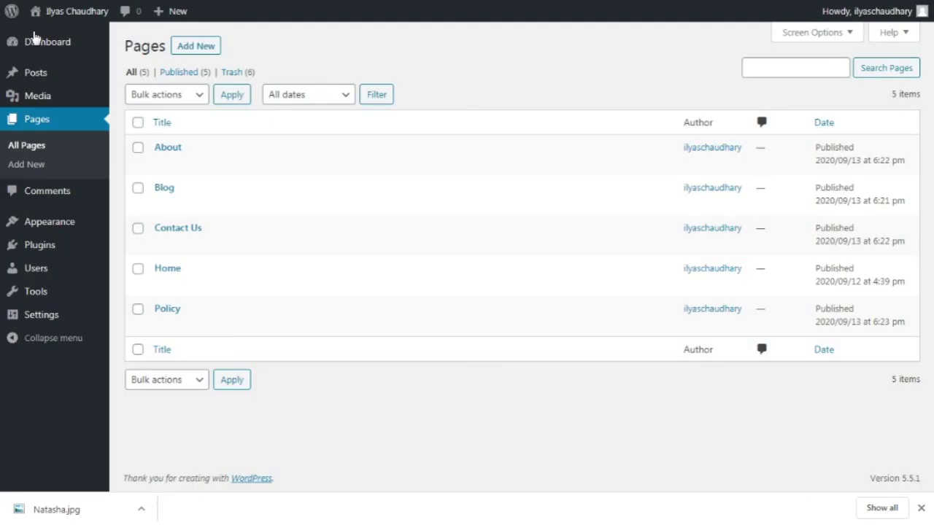
Step: Open the Themes page and examine the sidebar widgets and footer on the live site's home page
{"action": "mouse_move", "coordinate": [171, 169]}
{"action": "left_click", "coordinate": [58, 231]}
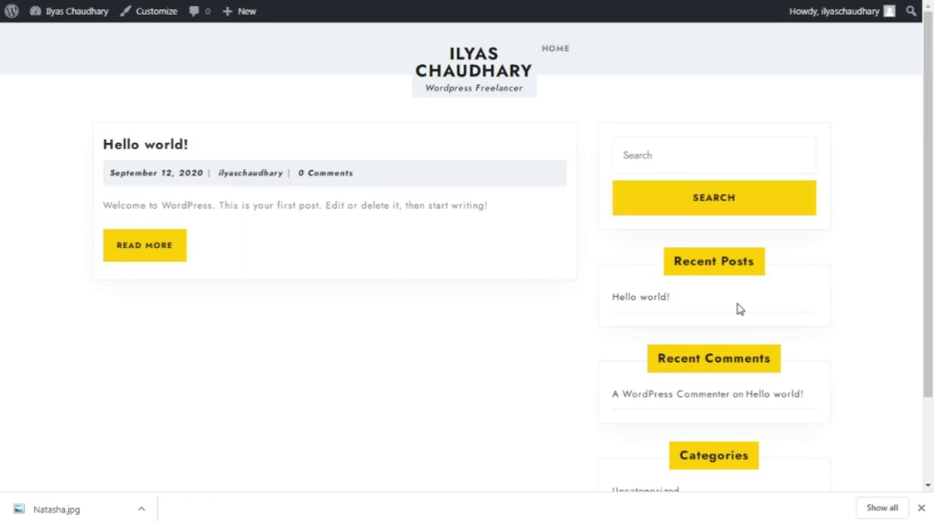
{"action": "scroll", "coordinate": [795, 308], "scroll_direction": "down", "scroll_amount": 1}
{"action": "scroll", "coordinate": [795, 309], "scroll_direction": "up", "scroll_amount": 1}
{"action": "scroll", "coordinate": [701, 385], "scroll_direction": "down", "scroll_amount": 2}
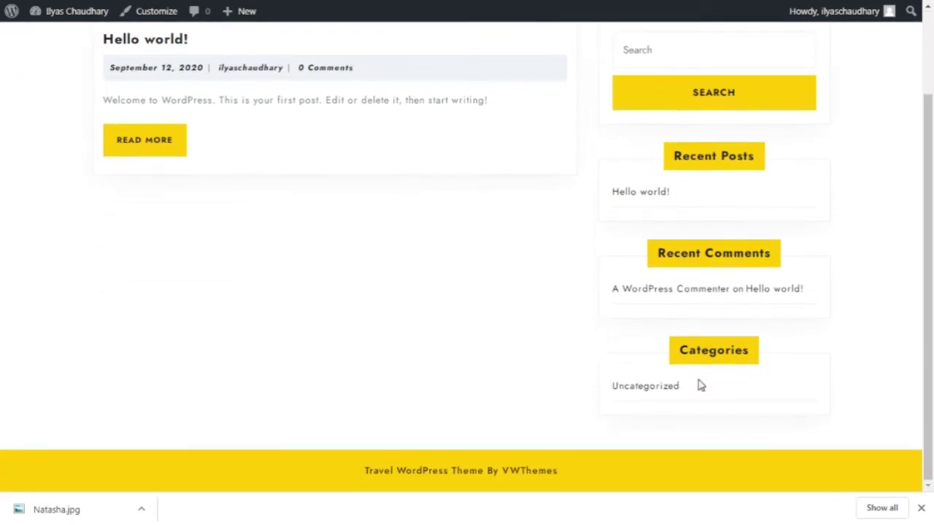
{"action": "scroll", "coordinate": [700, 385], "scroll_direction": "up", "scroll_amount": 2}
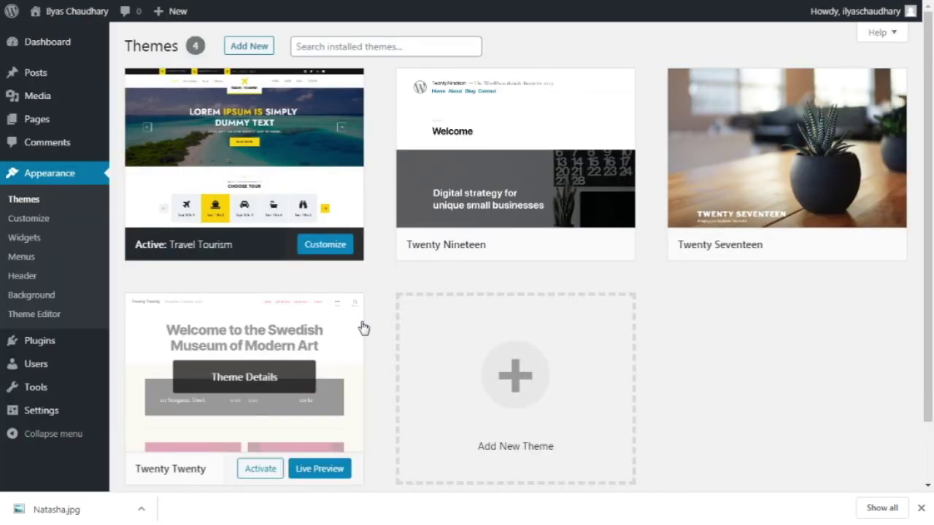
Step: Open the Widgets page and delete the Search and Recent Comments widgets from the Blog Sidebar
{"action": "left_click", "coordinate": [33, 240]}
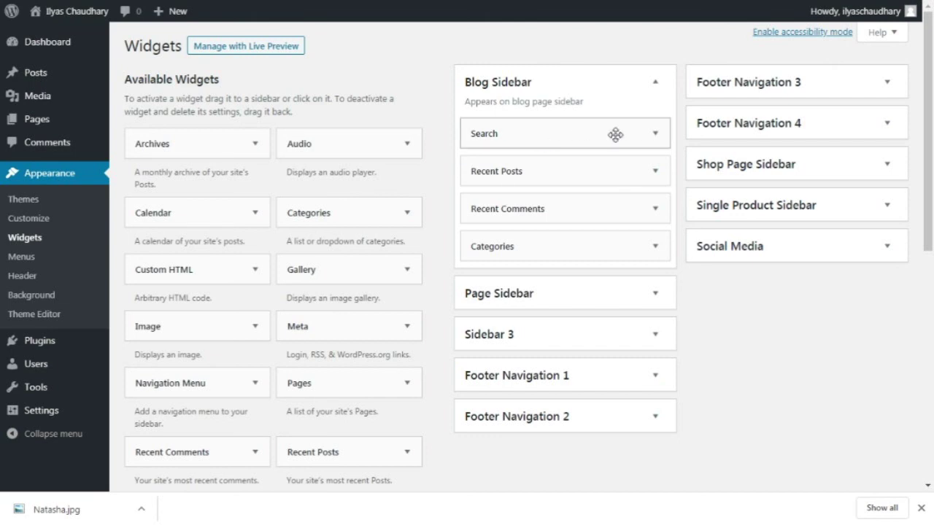
{"action": "left_click", "coordinate": [654, 134]}
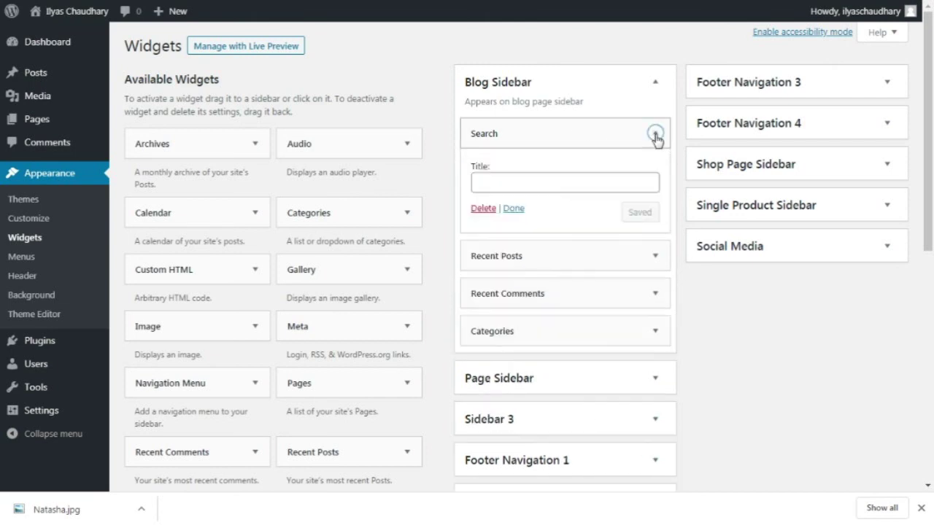
{"action": "left_click", "coordinate": [483, 209]}
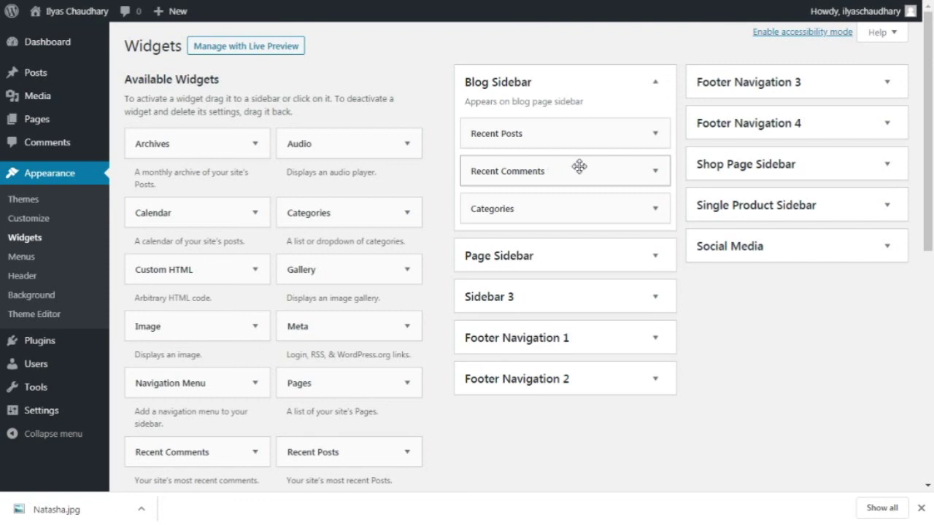
{"action": "left_click", "coordinate": [656, 171]}
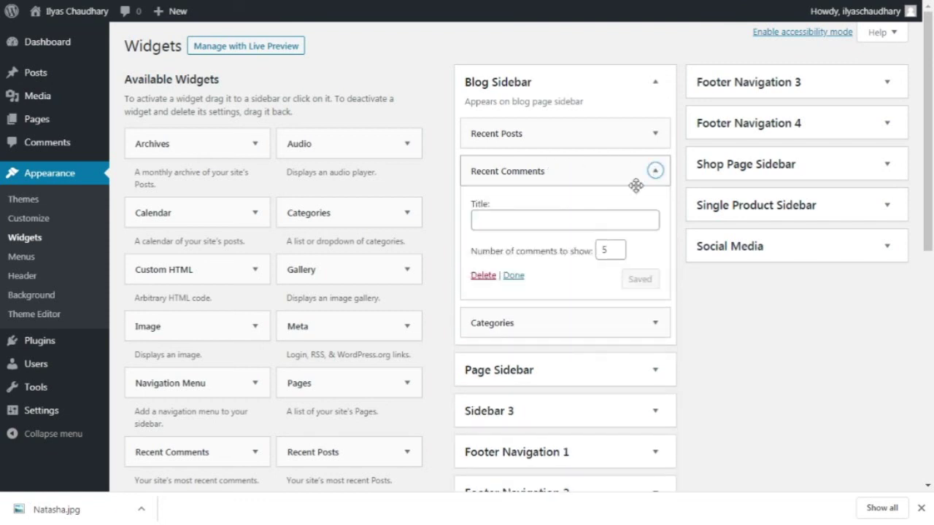
{"action": "left_click", "coordinate": [483, 276]}
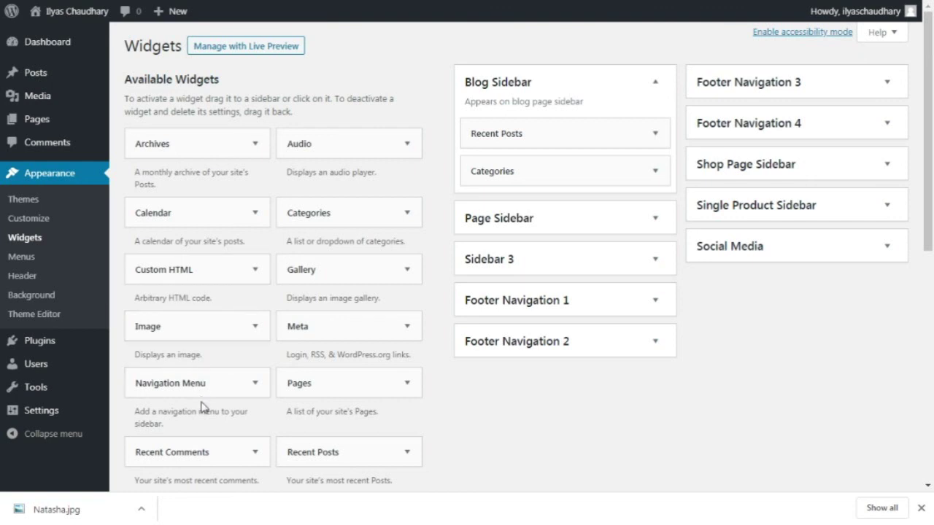
Step: Look through the available widgets, then try an Audio widget in the Page Sidebar and delete it
{"action": "scroll", "coordinate": [195, 386], "scroll_direction": "down", "scroll_amount": 1}
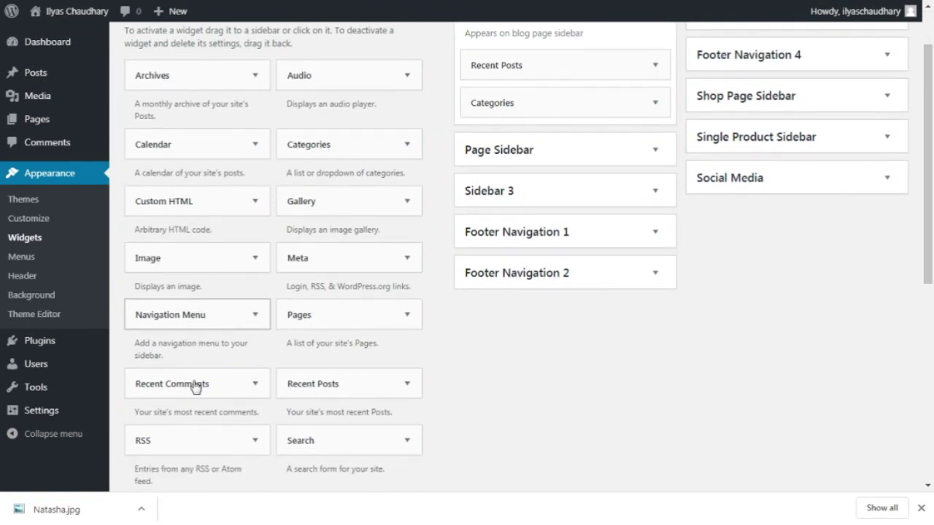
{"action": "scroll", "coordinate": [194, 386], "scroll_direction": "down", "scroll_amount": 2}
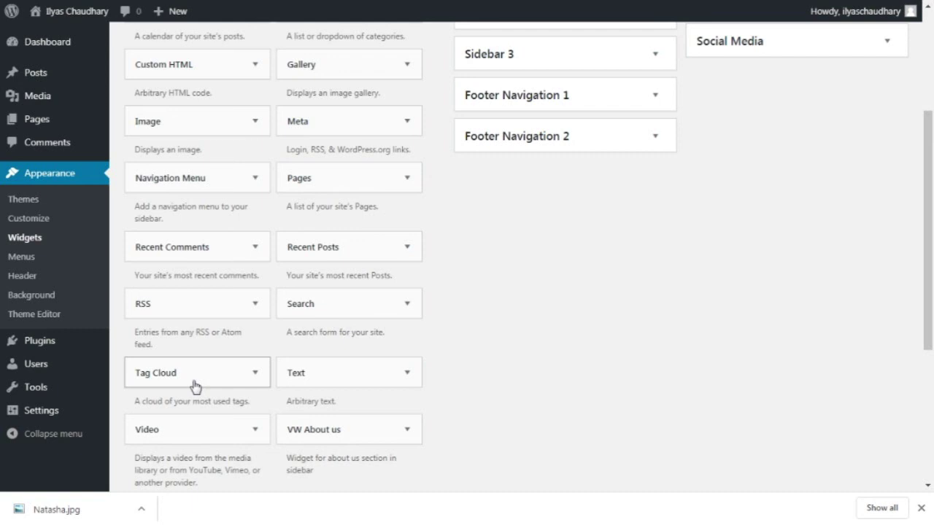
{"action": "scroll", "coordinate": [195, 386], "scroll_direction": "down", "scroll_amount": 2}
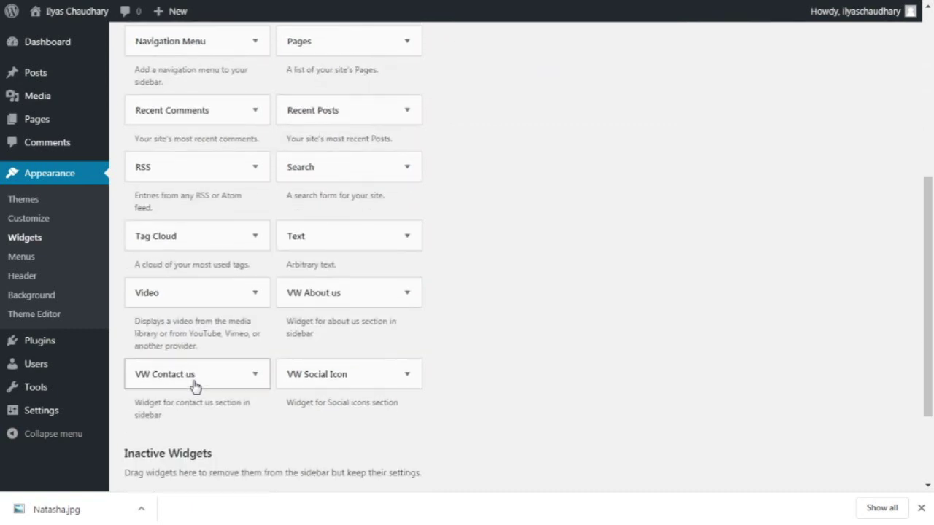
{"action": "scroll", "coordinate": [194, 387], "scroll_direction": "up", "scroll_amount": 4}
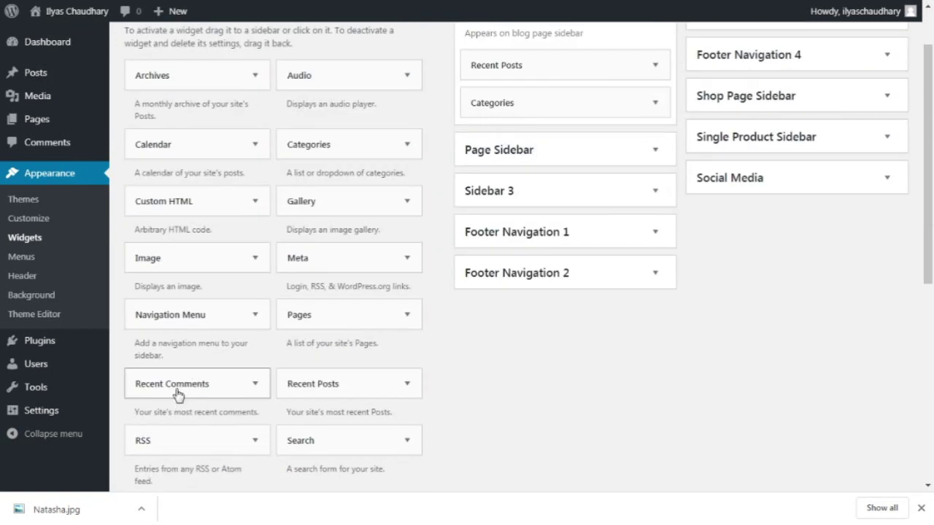
{"action": "scroll", "coordinate": [160, 410], "scroll_direction": "up", "scroll_amount": 1}
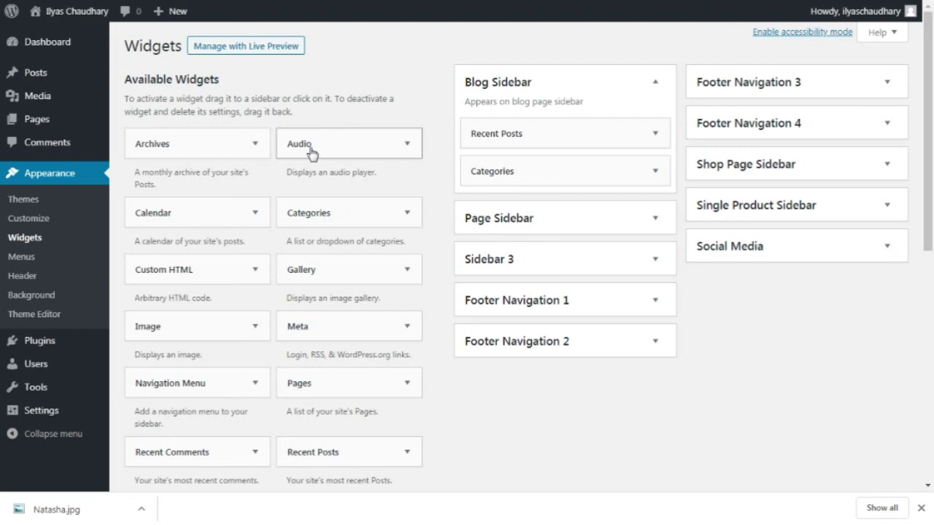
{"action": "left_click_drag", "start_coordinate": [318, 150], "coordinate": [536, 263]}
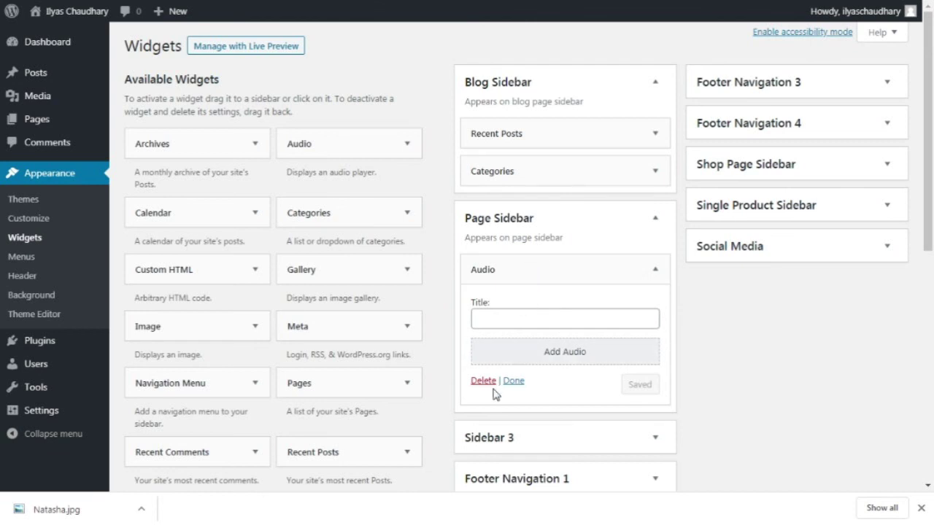
{"action": "left_click", "coordinate": [484, 314]}
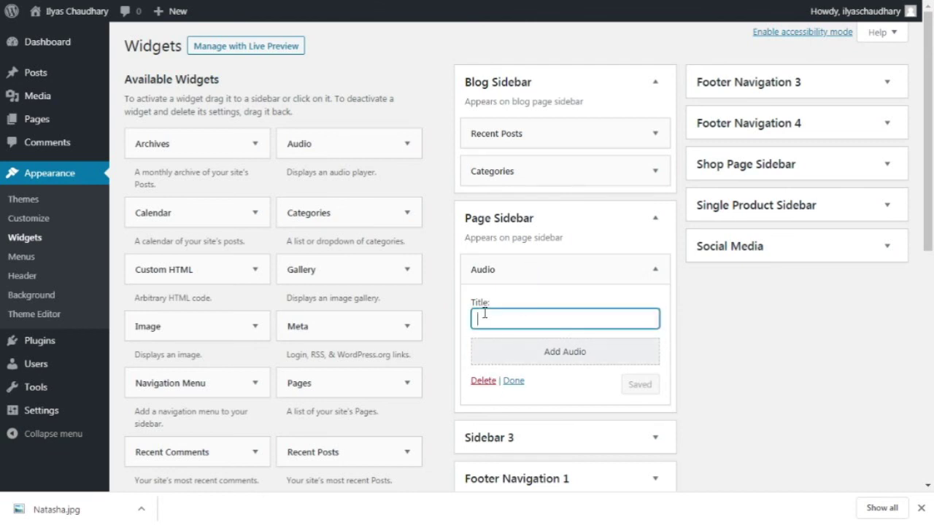
{"action": "left_click", "coordinate": [483, 380]}
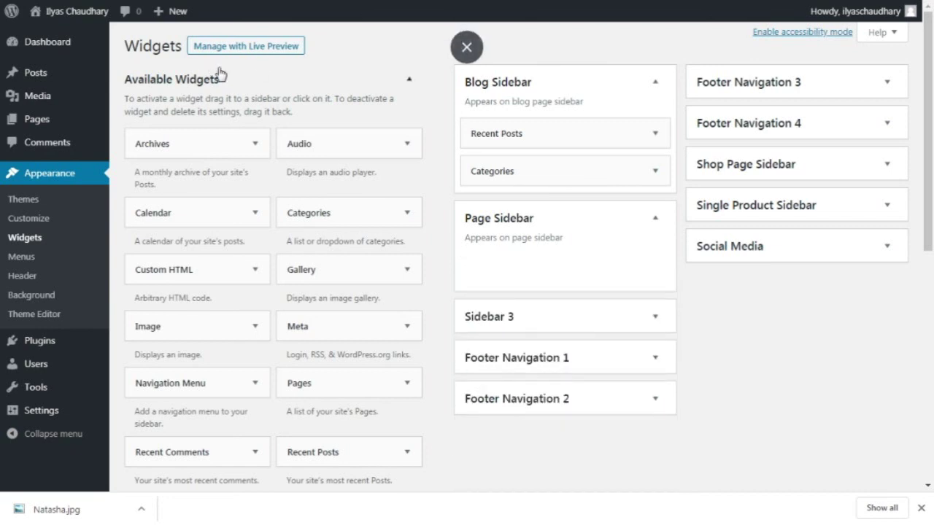
Step: Try a Meta widget in the Page Sidebar and delete it again
{"action": "mouse_move", "coordinate": [169, 8]}
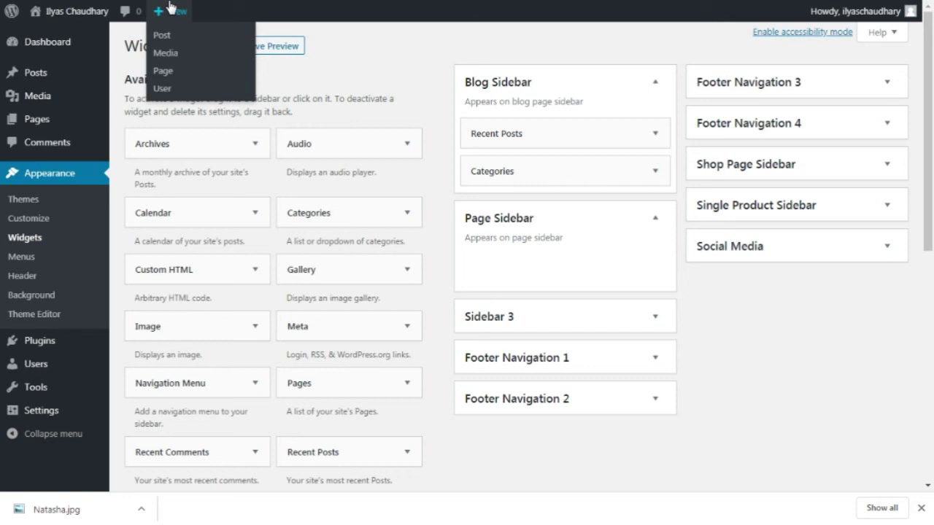
{"action": "left_click", "coordinate": [407, 326]}
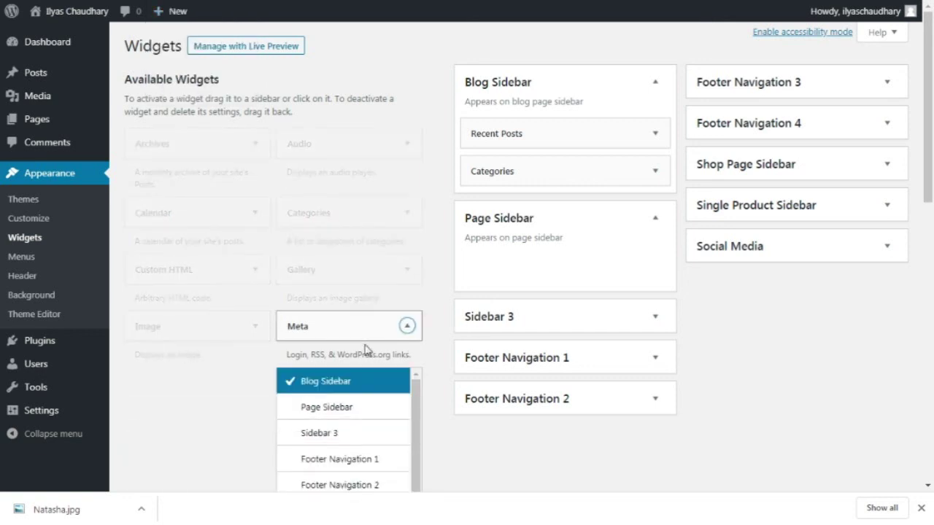
{"action": "left_click", "coordinate": [407, 326]}
{"action": "left_click_drag", "start_coordinate": [355, 328], "coordinate": [552, 242]}
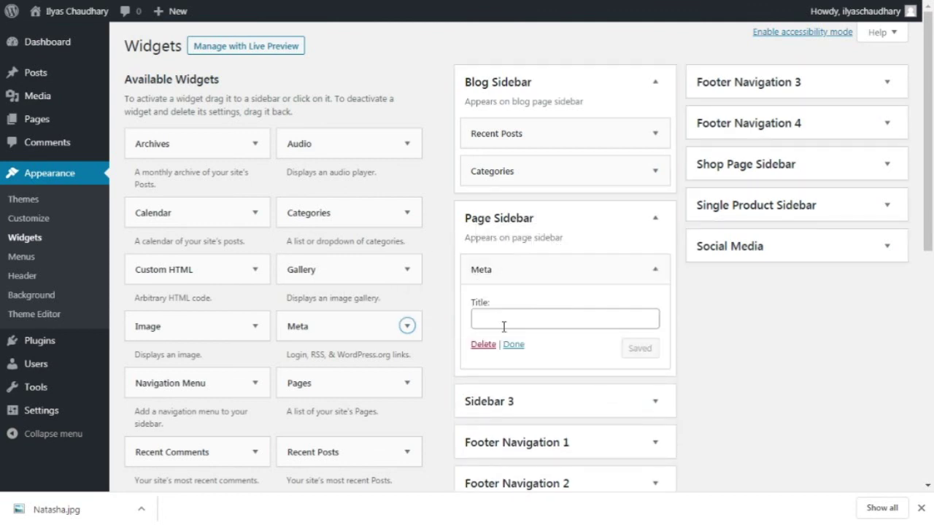
{"action": "left_click", "coordinate": [482, 345]}
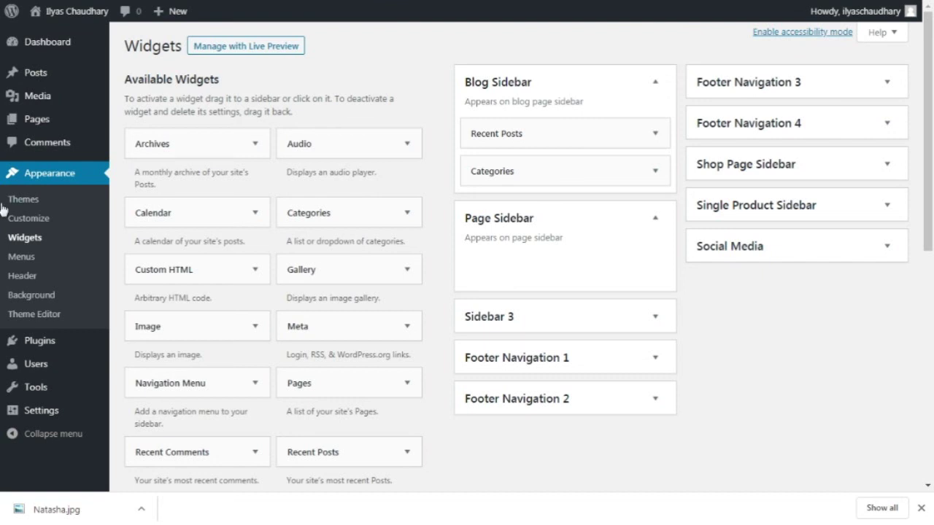
Step: Rebuild the Home menu from the Home, Blog, Contact Us, About and Policy pages, without the invalid items, and save it
{"action": "left_click", "coordinate": [21, 258]}
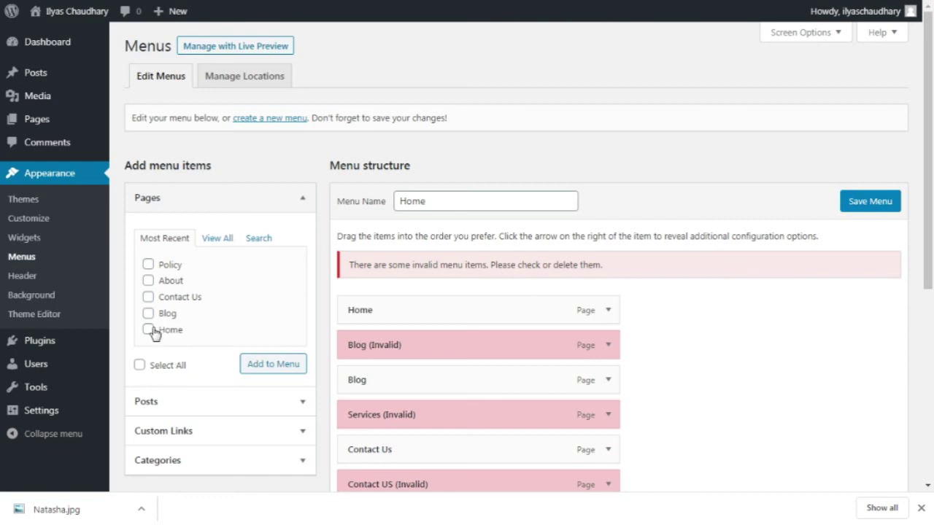
{"action": "left_click", "coordinate": [139, 365]}
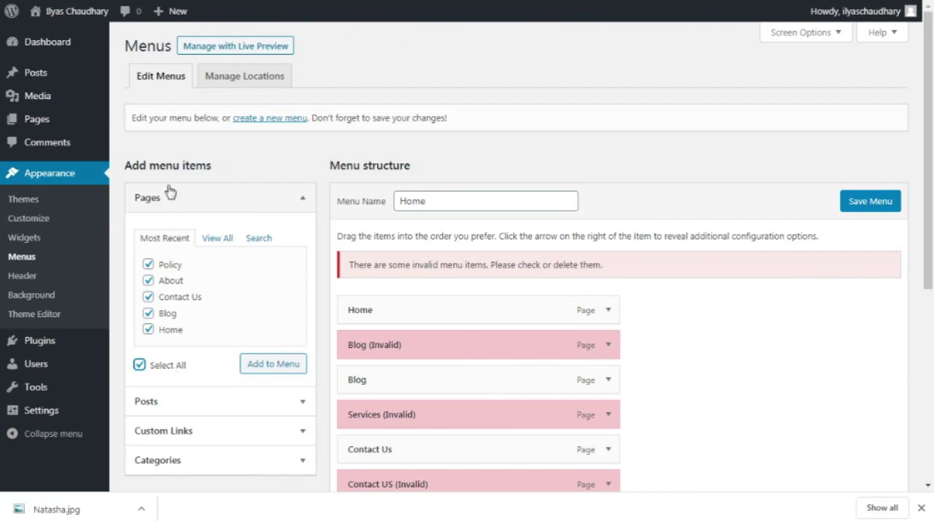
{"action": "left_click", "coordinate": [419, 205]}
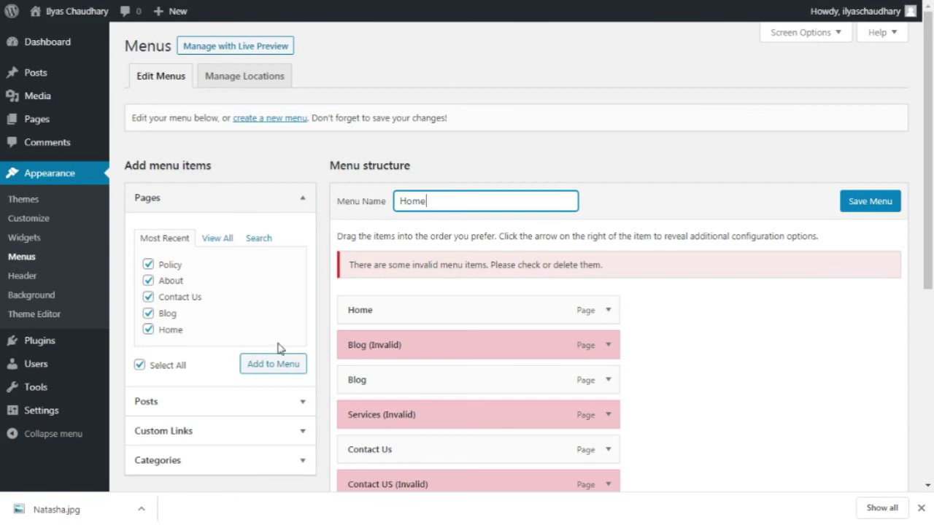
{"action": "left_click", "coordinate": [264, 370]}
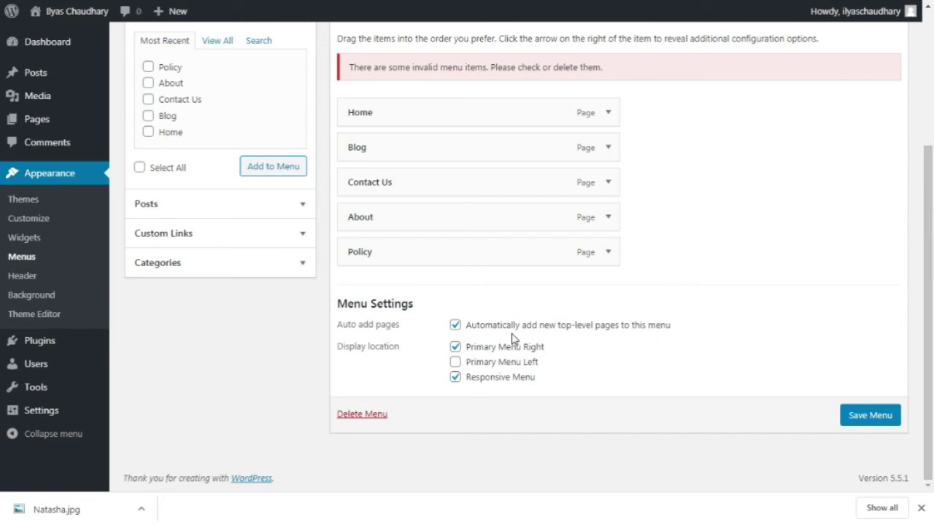
{"action": "left_click", "coordinate": [454, 347]}
{"action": "left_click", "coordinate": [863, 417]}
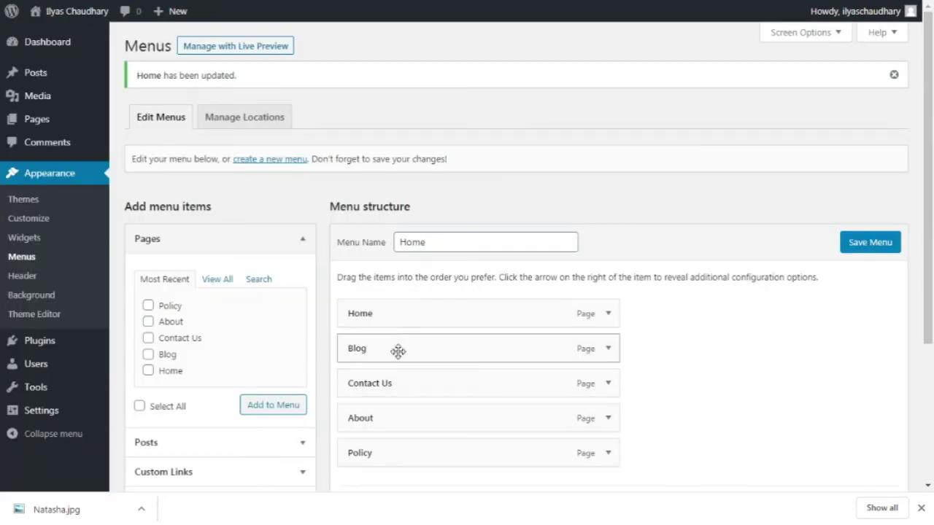
Step: Reorder the Home menu so Blog comes before Home and About before Contact Us, and save it
{"action": "left_click_drag", "start_coordinate": [372, 354], "coordinate": [371, 316]}
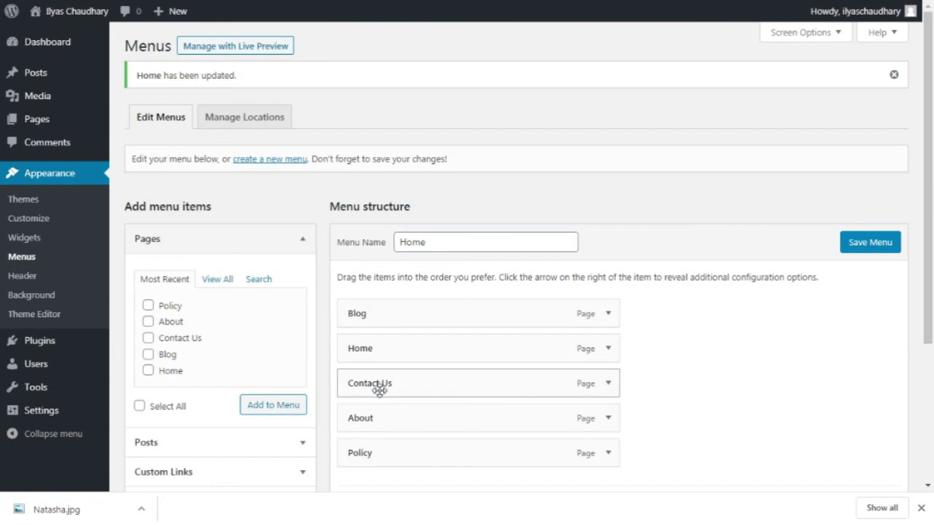
{"action": "left_click_drag", "start_coordinate": [379, 386], "coordinate": [365, 418]}
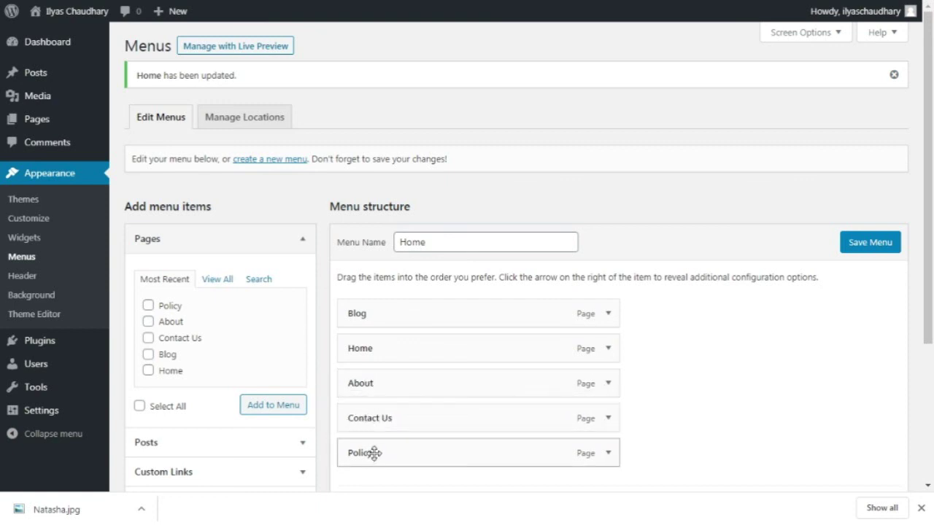
{"action": "left_click", "coordinate": [868, 244]}
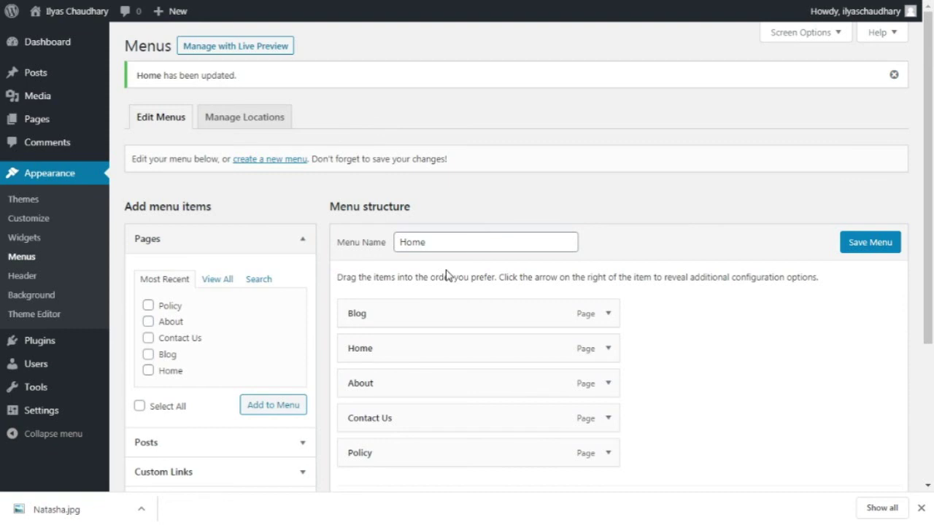
Step: Reload the live site to check the menu order, and save the Home menu again
{"action": "key", "text": "ctrl+Tab"}
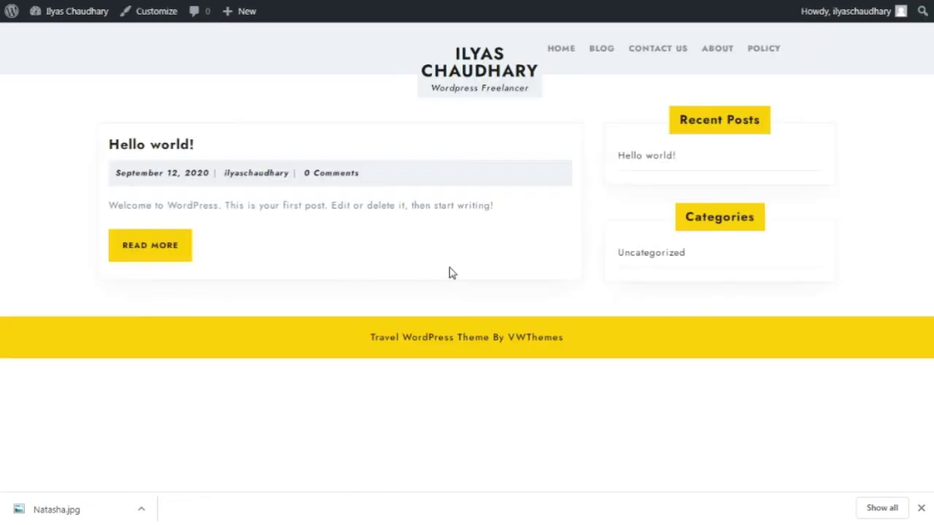
{"action": "key", "text": "F5"}
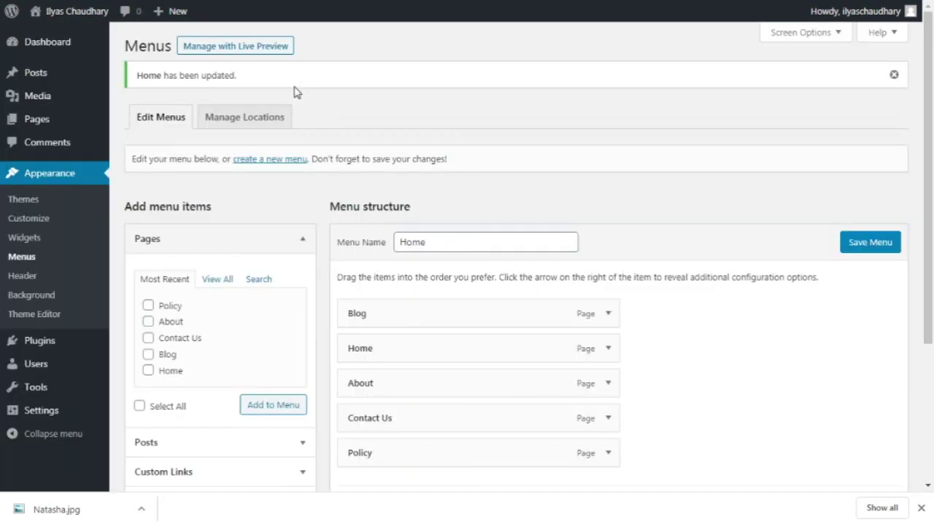
{"action": "scroll", "coordinate": [272, 251], "scroll_direction": "down", "scroll_amount": 2}
{"action": "scroll", "coordinate": [271, 251], "scroll_direction": "down", "scroll_amount": 1}
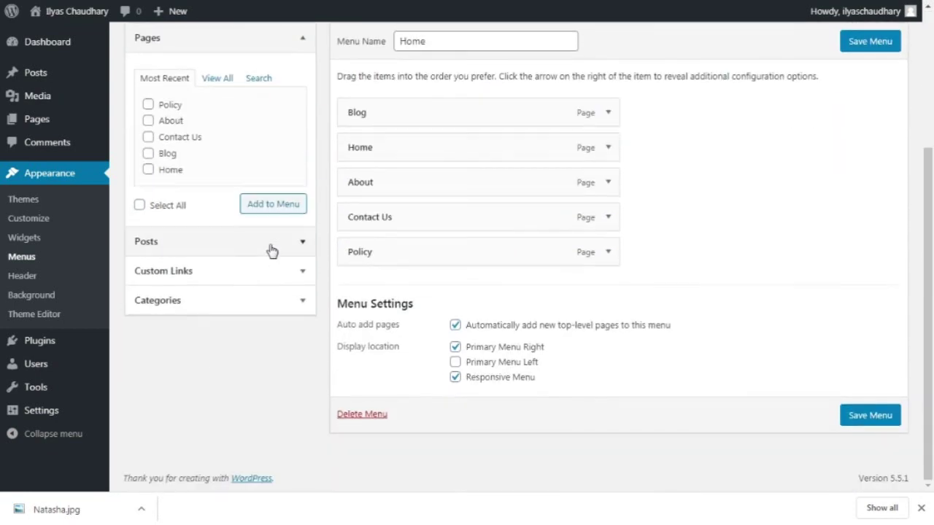
{"action": "left_click", "coordinate": [868, 414]}
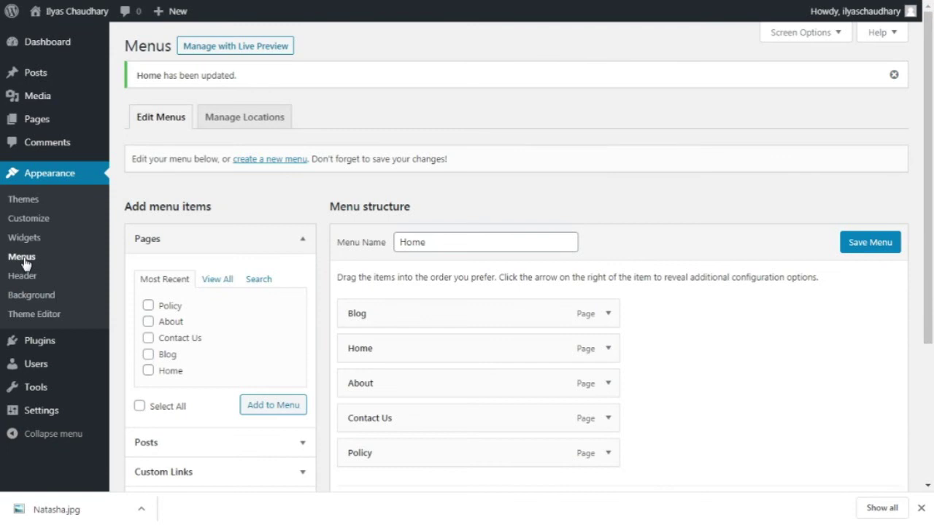
Step: Install and activate the Akismet Anti-Spam plugin, and return to the Add Plugins page
{"action": "left_click", "coordinate": [45, 347]}
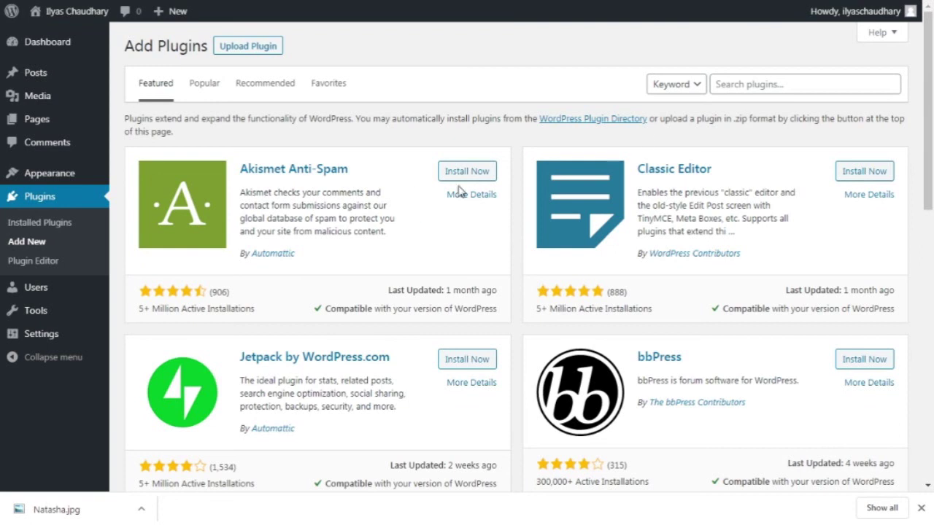
{"action": "left_click", "coordinate": [479, 173]}
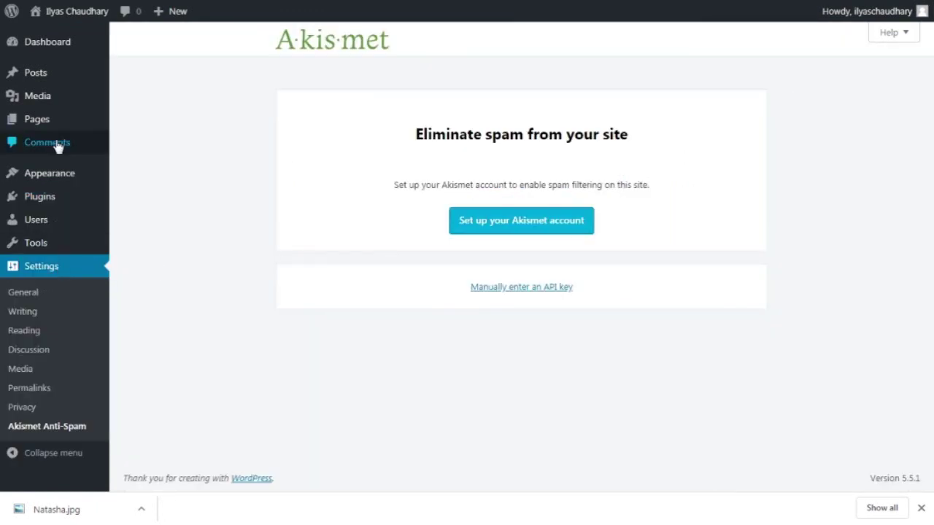
{"action": "mouse_move", "coordinate": [56, 216]}
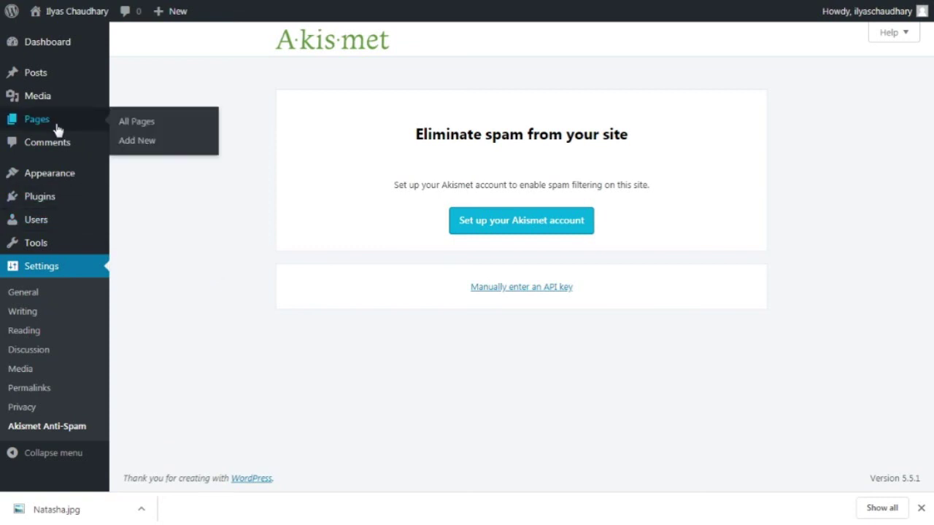
{"action": "mouse_move", "coordinate": [60, 95]}
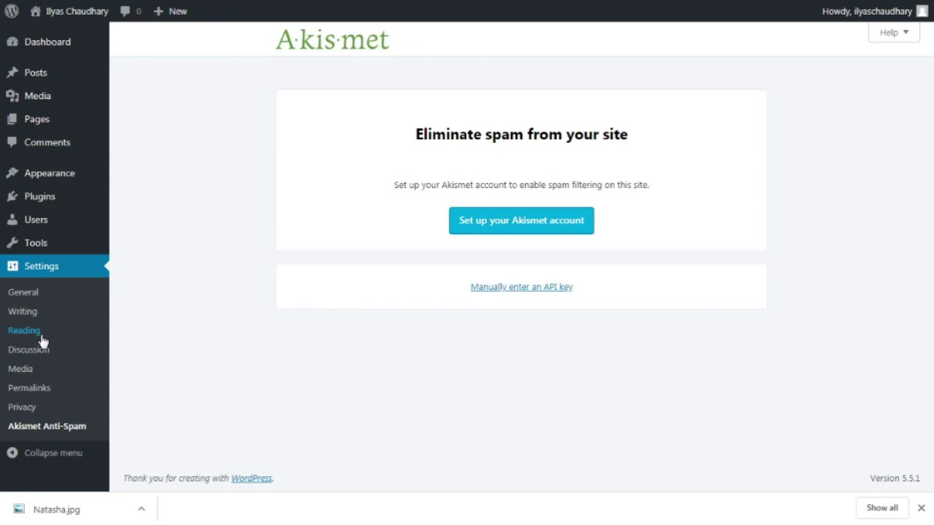
{"action": "key", "text": "alt+Left"}
{"action": "key", "text": "alt+Left"}
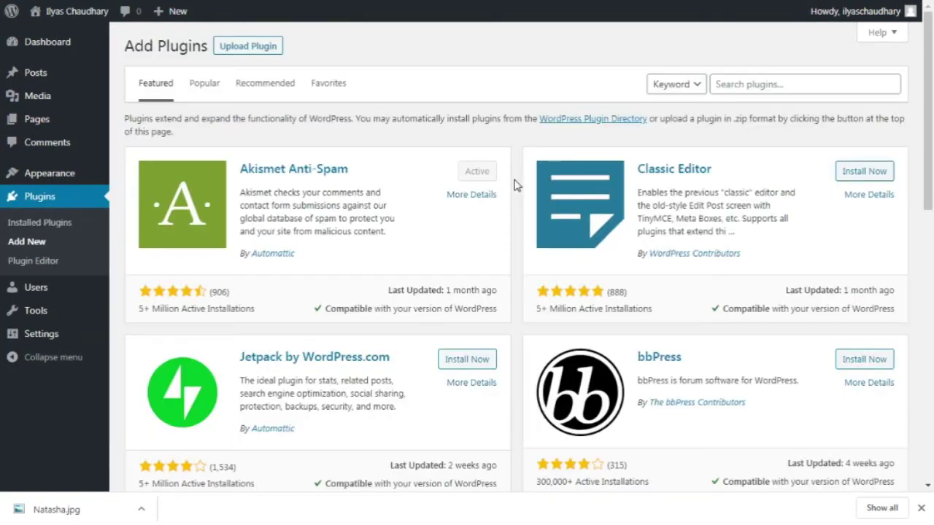
Step: Search the plugin directory for "yoast seo", and install and activate the Yoast SEO plugin
{"action": "left_click", "coordinate": [751, 85]}
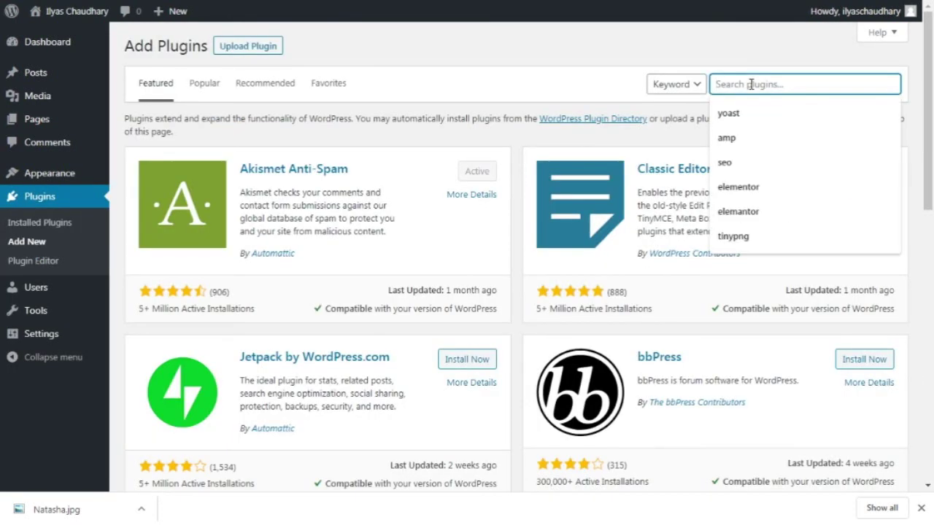
{"action": "type", "text": "yoast seo"}
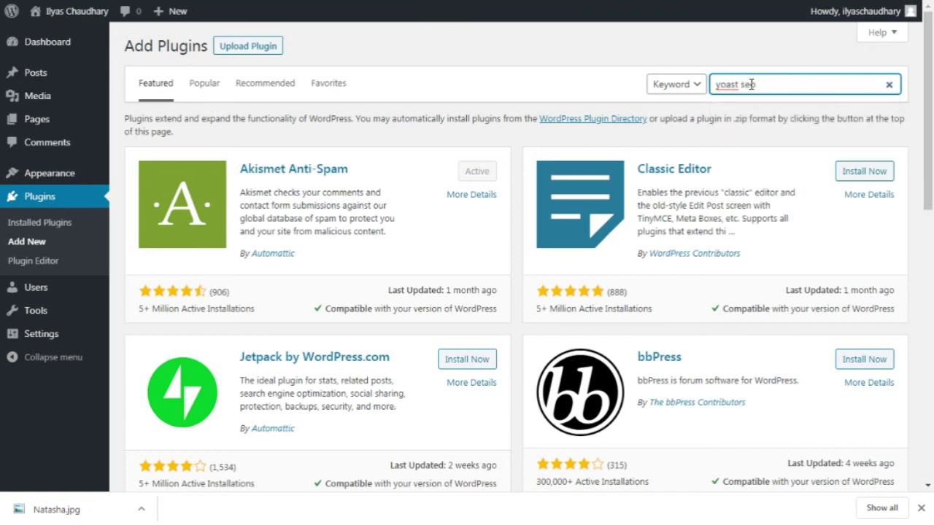
{"action": "key", "text": "Return"}
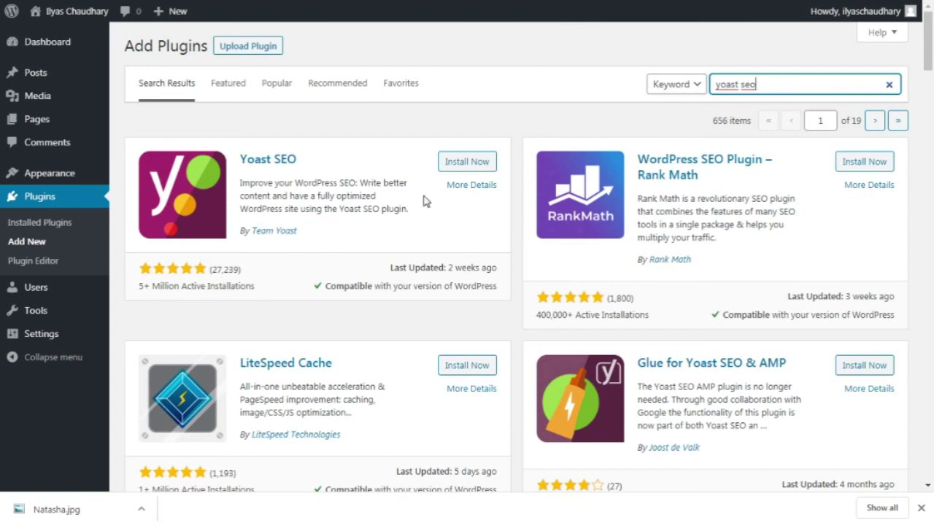
{"action": "left_click", "coordinate": [460, 165]}
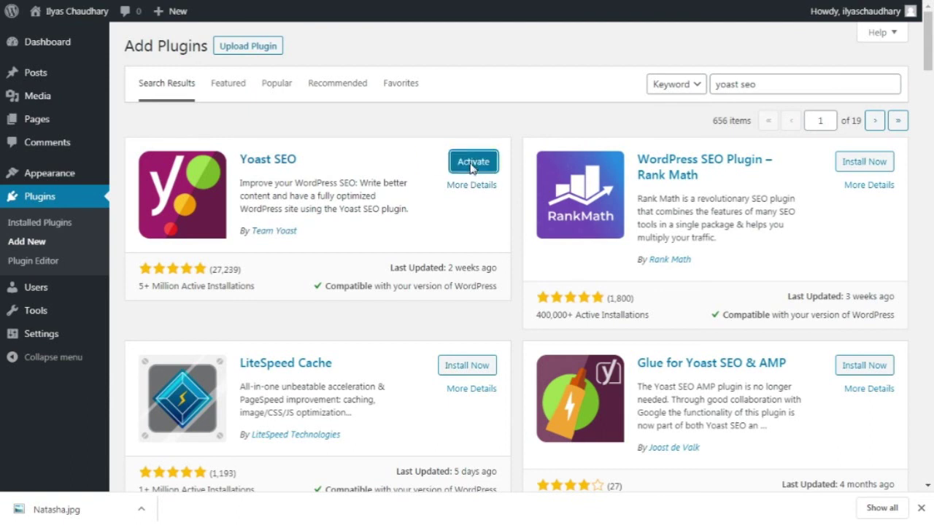
{"action": "left_click", "coordinate": [472, 162]}
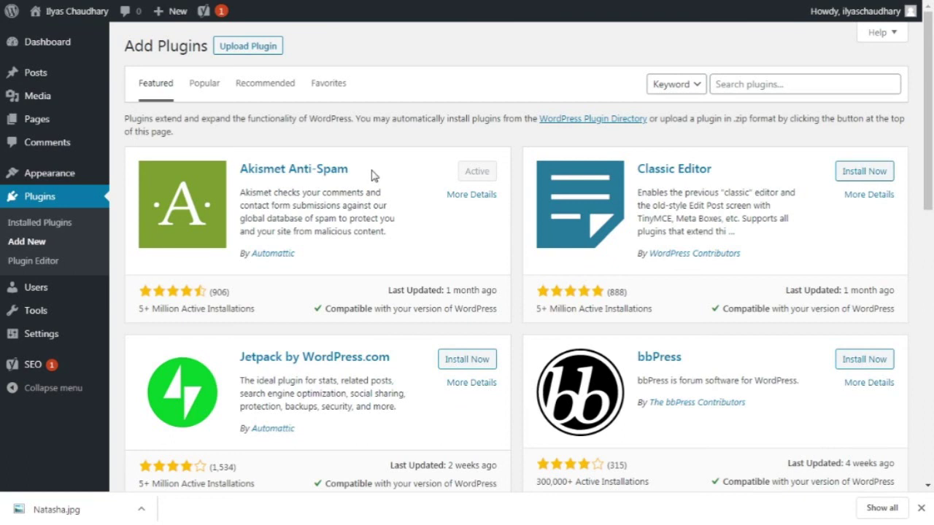
Step: Search the plugin directory for "tiny png", and install and activate the Compress JPEG & PNG images plugin by TinyPNG
{"action": "left_click", "coordinate": [774, 86]}
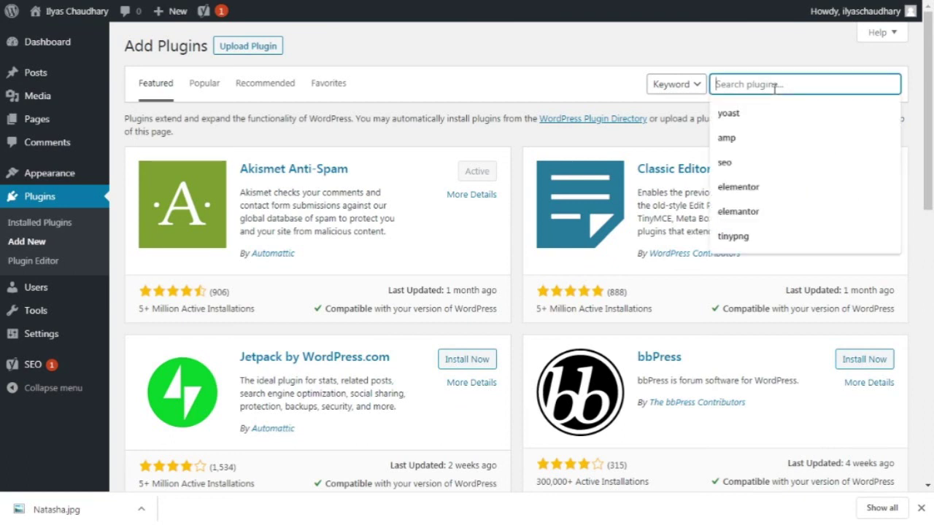
{"action": "type", "text": "tiny png"}
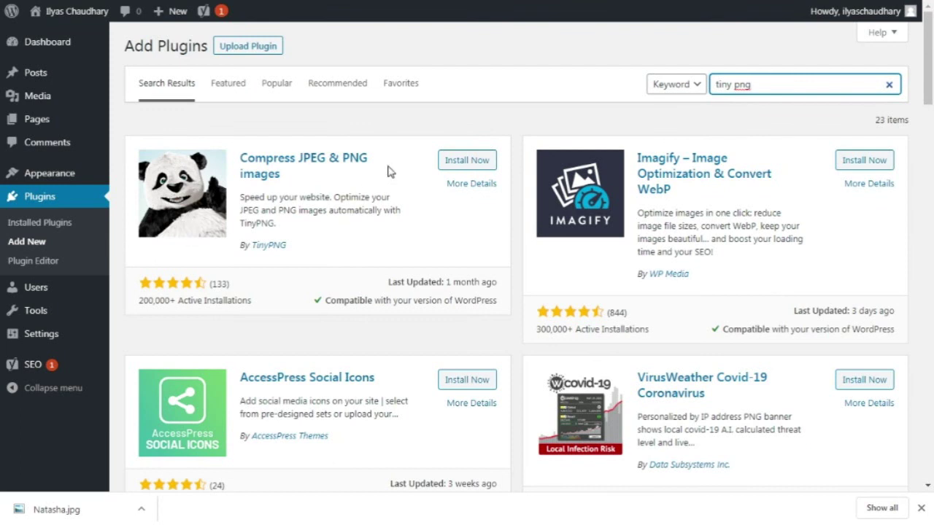
{"action": "left_click", "coordinate": [485, 163]}
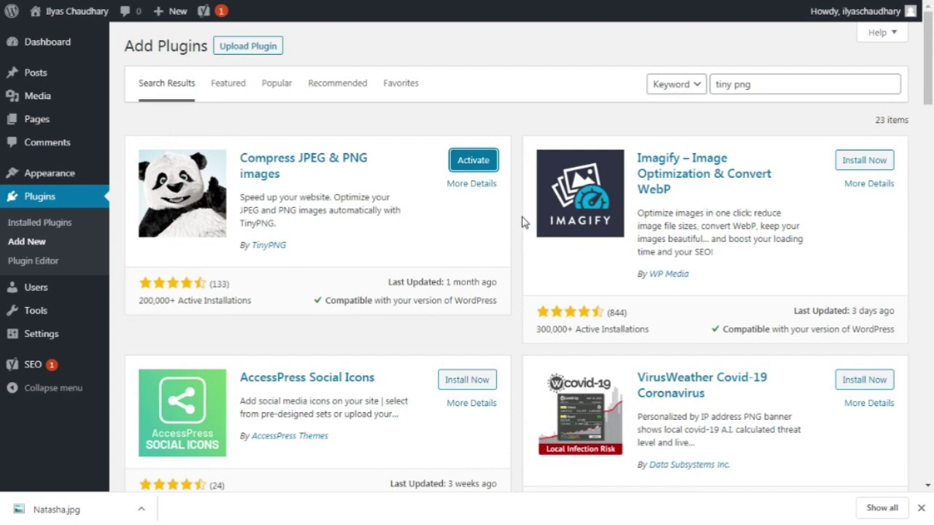
{"action": "left_click", "coordinate": [465, 159]}
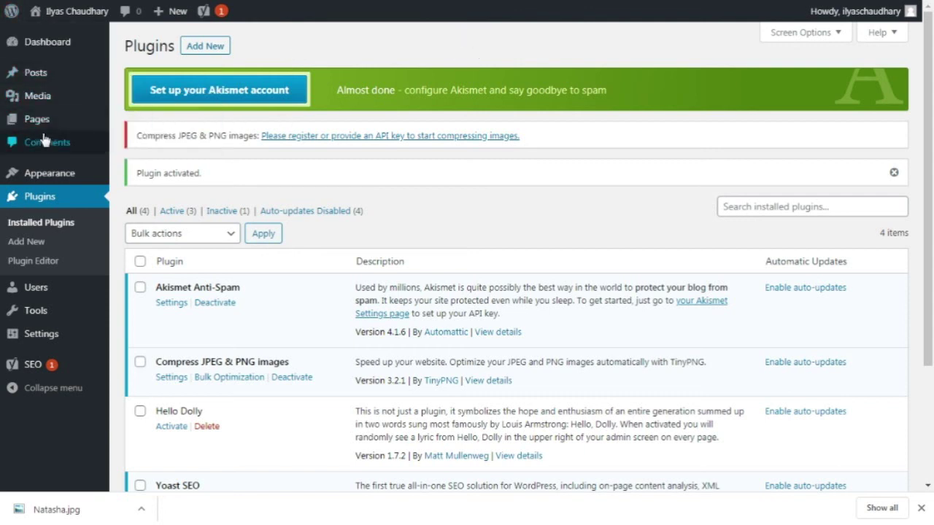
Step: Move the default "Hello world!" post to the trash and dismiss the Yoast SEO Premium notice
{"action": "mouse_move", "coordinate": [44, 130]}
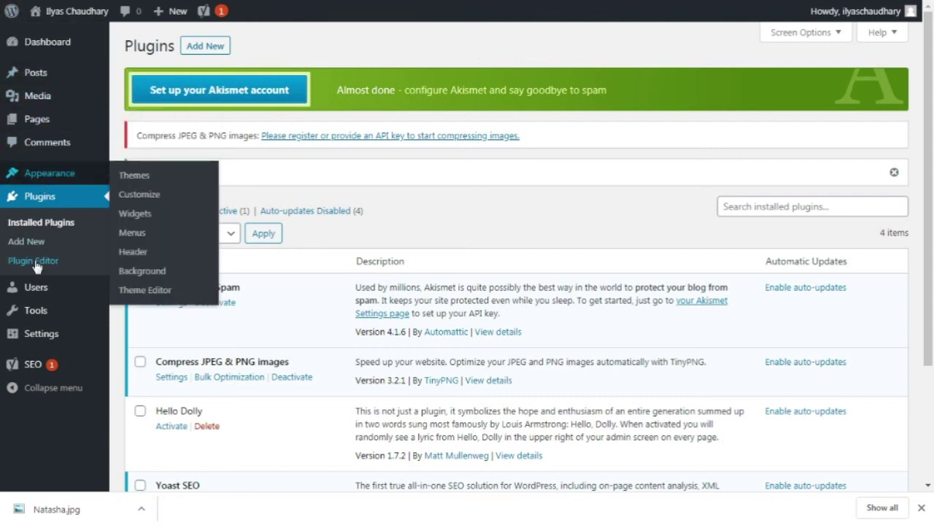
{"action": "mouse_move", "coordinate": [44, 284]}
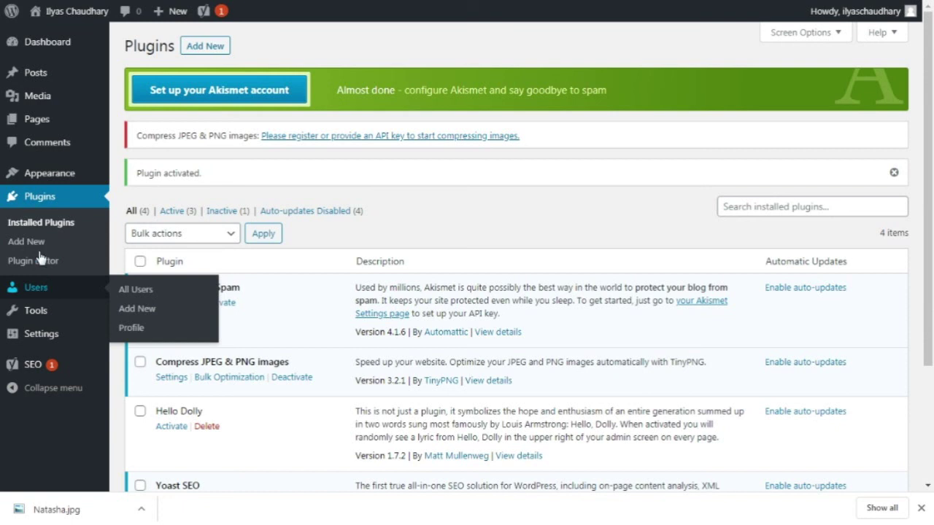
{"action": "left_click", "coordinate": [51, 79]}
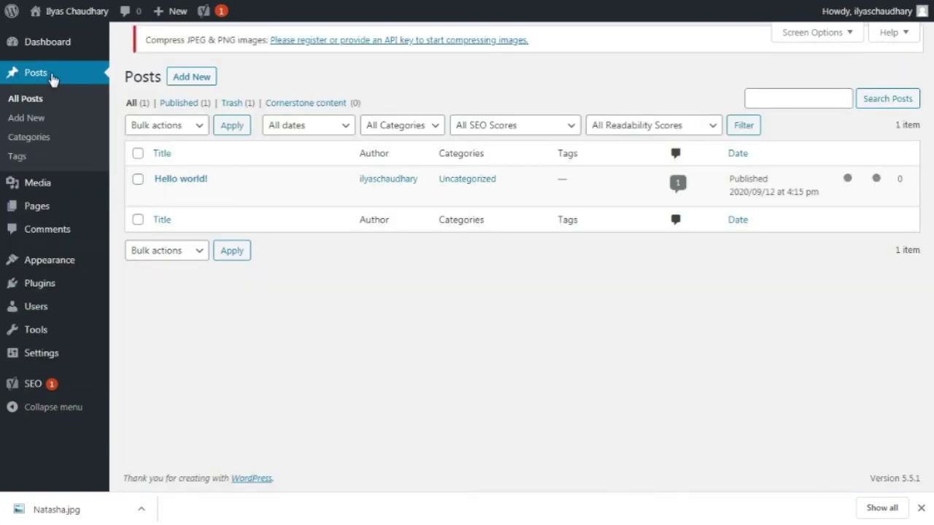
{"action": "mouse_move", "coordinate": [304, 185]}
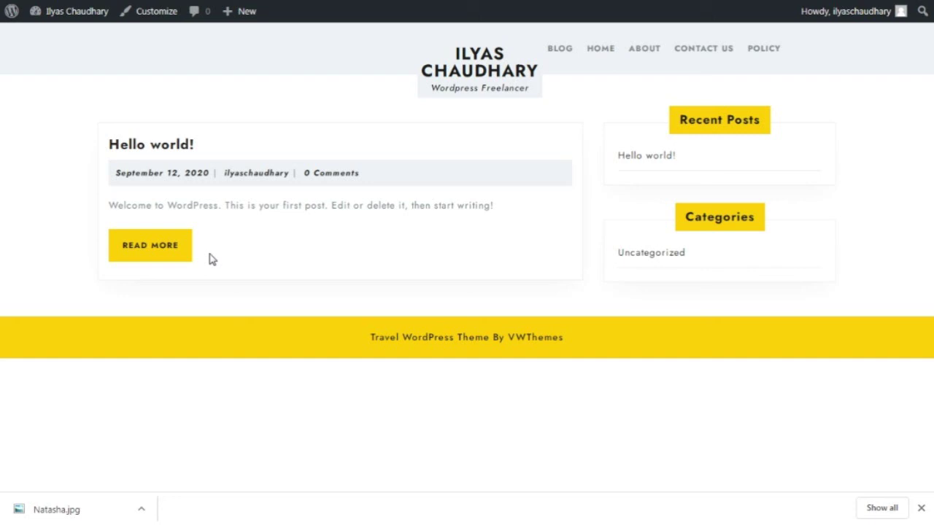
{"action": "key", "text": "alt+Left"}
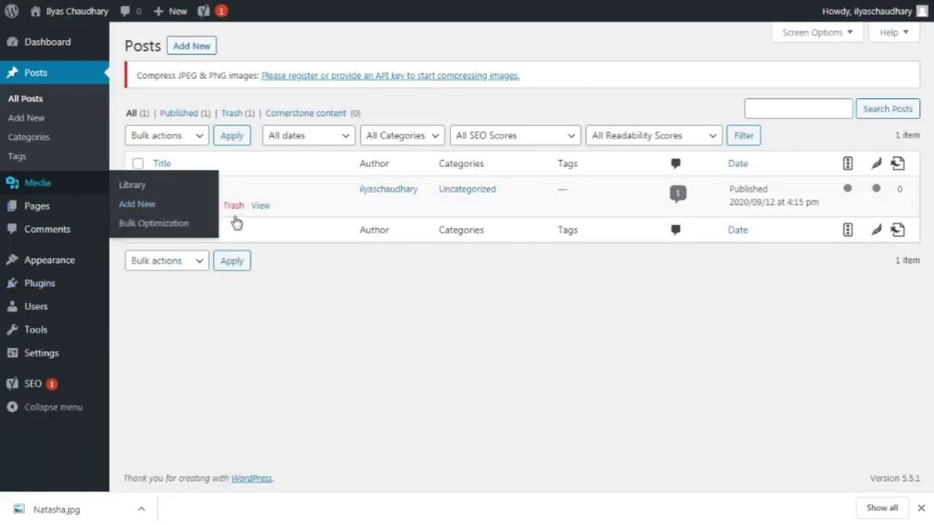
{"action": "left_click", "coordinate": [137, 189]}
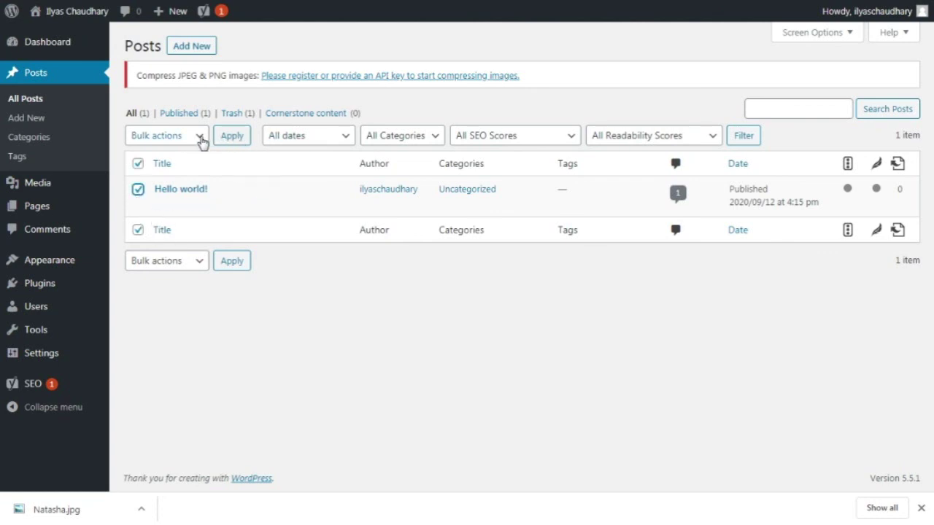
{"action": "left_click", "coordinate": [234, 205]}
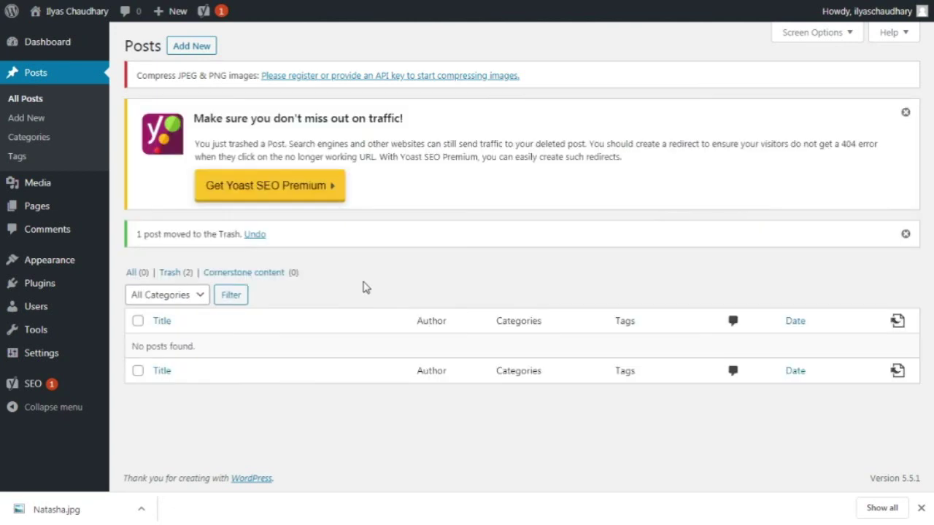
{"action": "left_click", "coordinate": [906, 111]}
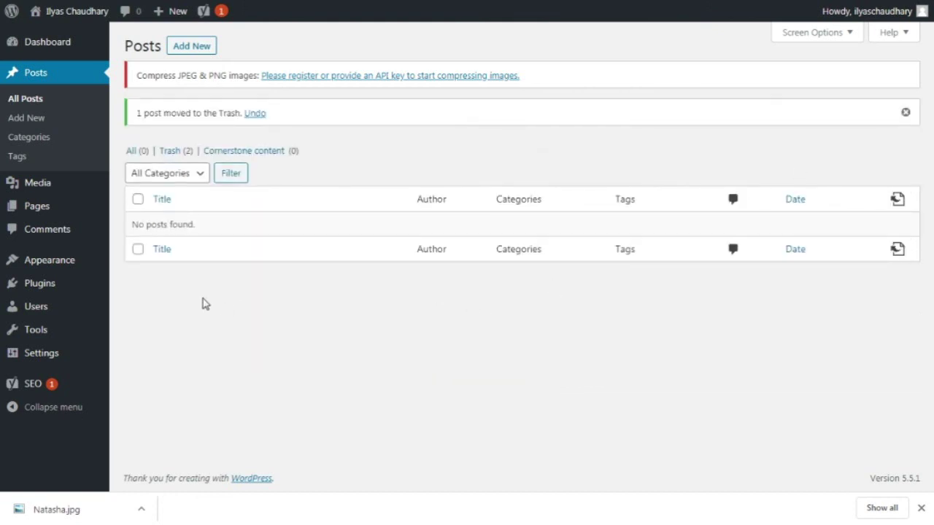
Step: Create a new post and paste the article body copied from the New Post Word document into it
{"action": "mouse_move", "coordinate": [95, 207]}
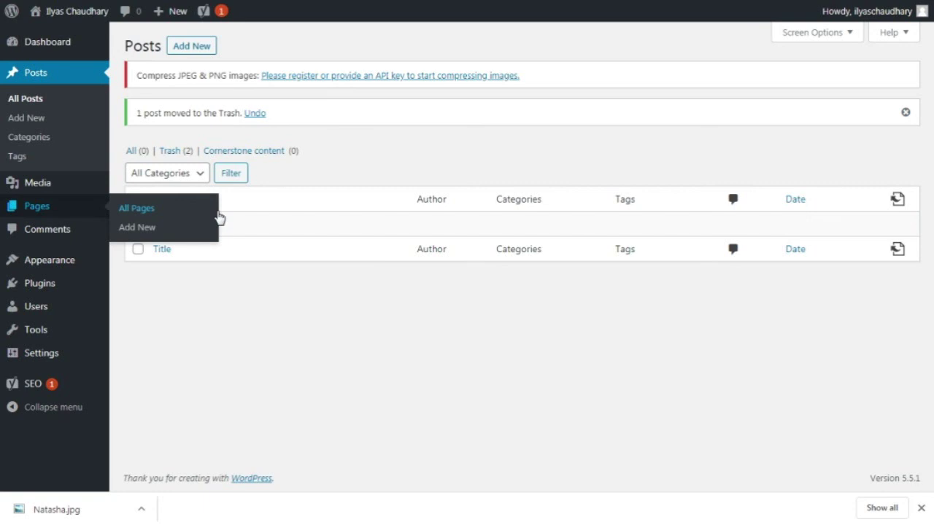
{"action": "left_click", "coordinate": [189, 48]}
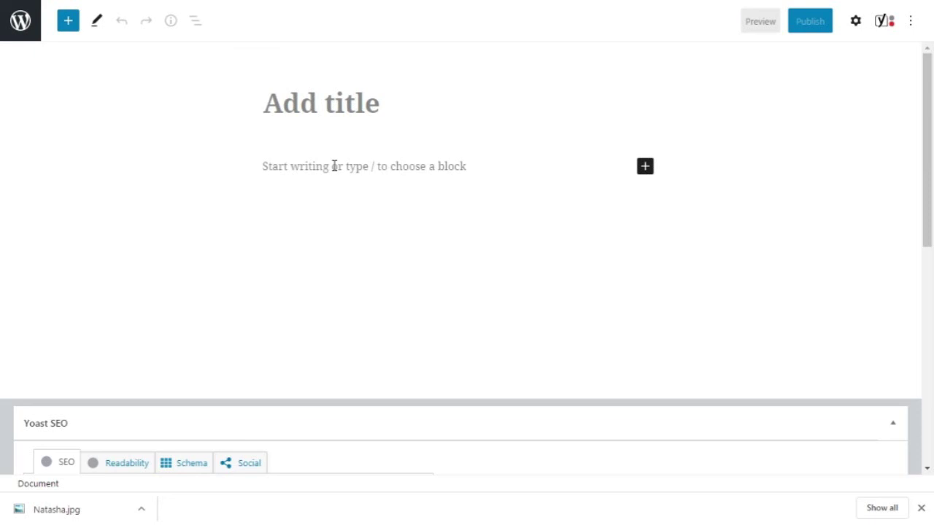
{"action": "key", "text": "alt+Tab"}
{"action": "key", "text": "Tab"}
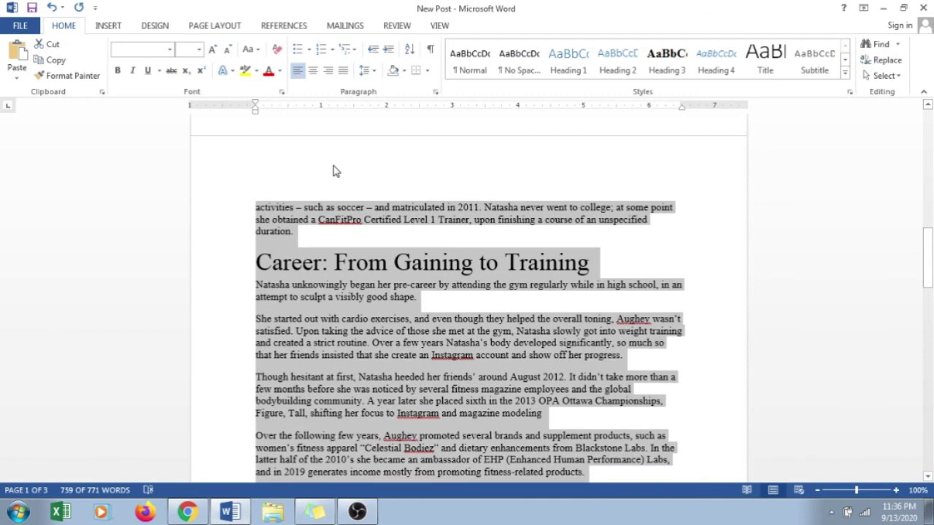
{"action": "key", "text": "alt+Tab"}
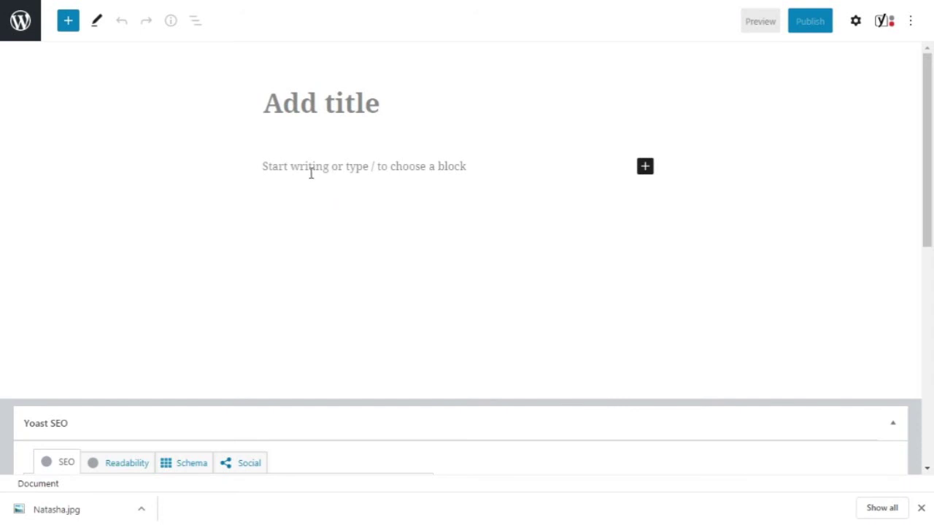
{"action": "left_click", "coordinate": [310, 173]}
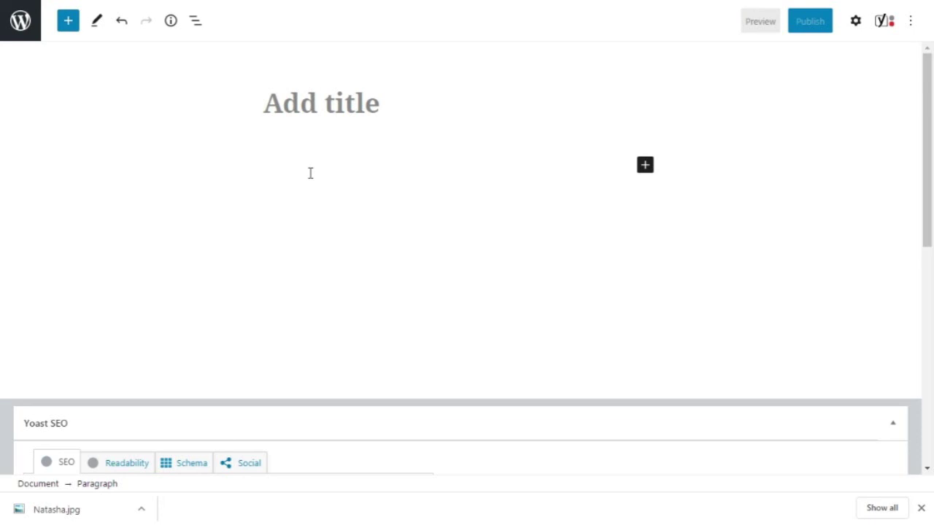
{"action": "key", "text": "ctrl+v"}
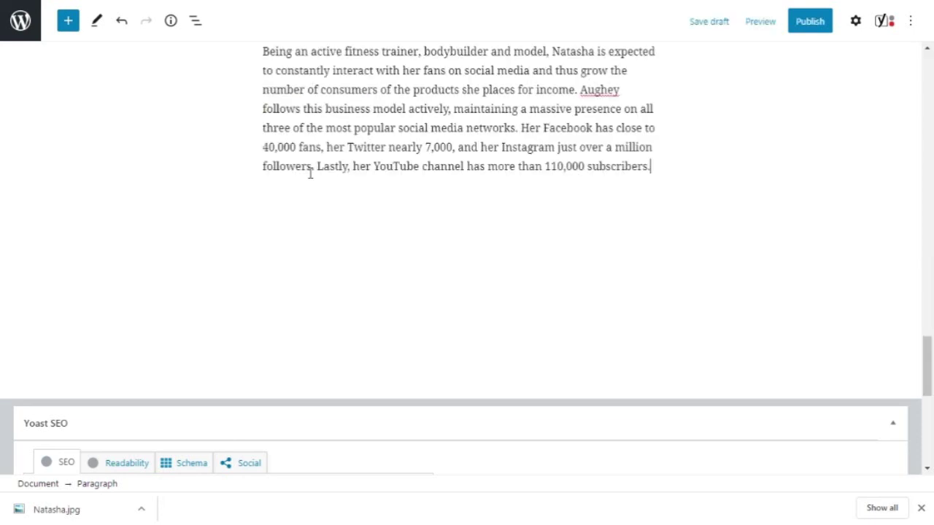
Step: Copy the article's headline from the New Post Word document into the post's title
{"action": "scroll", "coordinate": [310, 173], "scroll_direction": "up", "scroll_amount": 20}
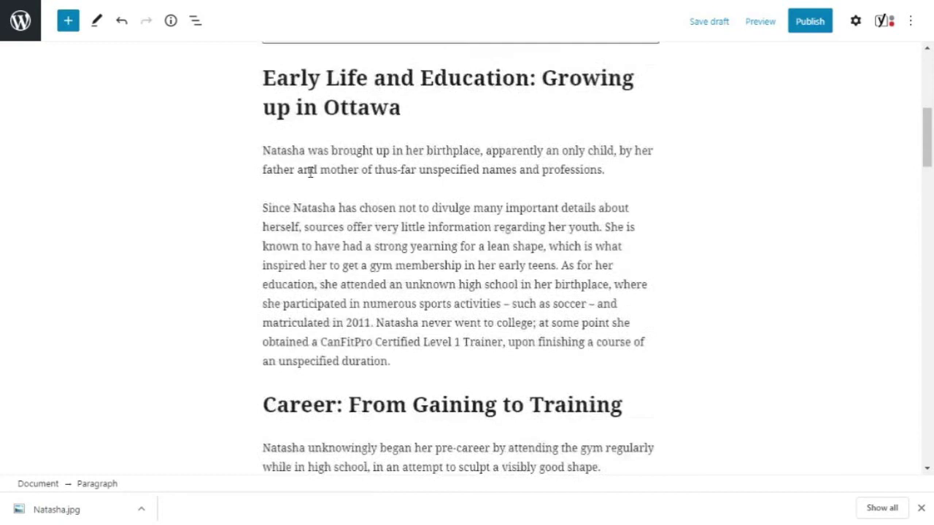
{"action": "left_click", "coordinate": [299, 98]}
{"action": "key", "text": "alt+Tab"}
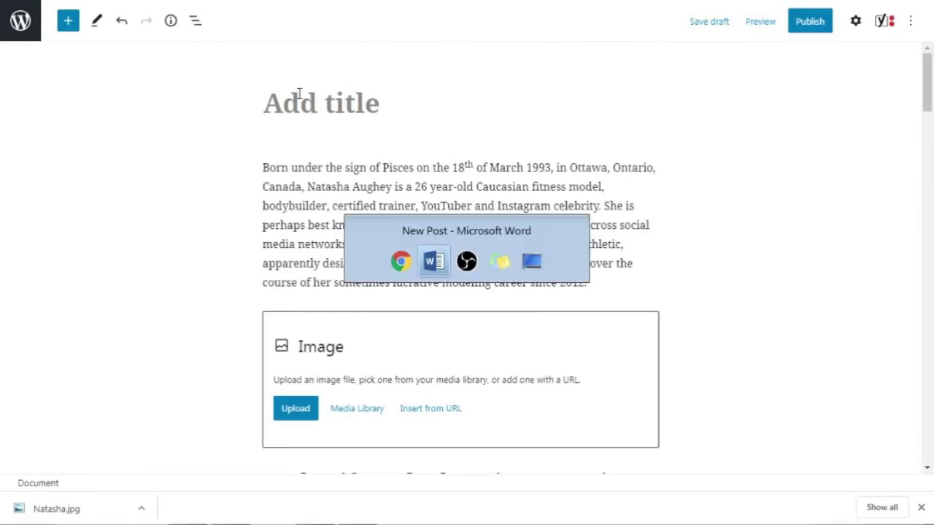
{"action": "scroll", "coordinate": [317, 179], "scroll_direction": "up", "scroll_amount": 15}
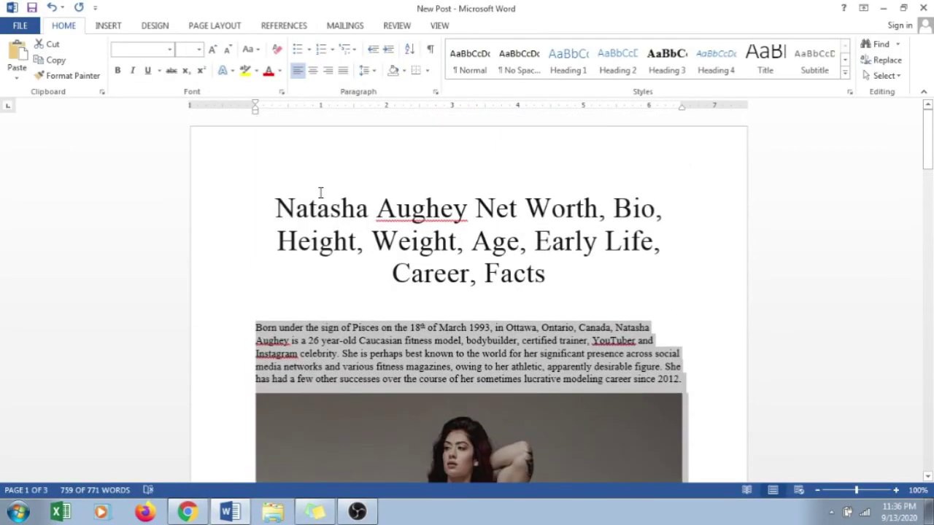
{"action": "left_click", "coordinate": [318, 207]}
{"action": "left_click_drag", "start_coordinate": [276, 208], "coordinate": [546, 284]}
{"action": "key", "text": "ctrl+c"}
{"action": "key", "text": "alt+Tab"}
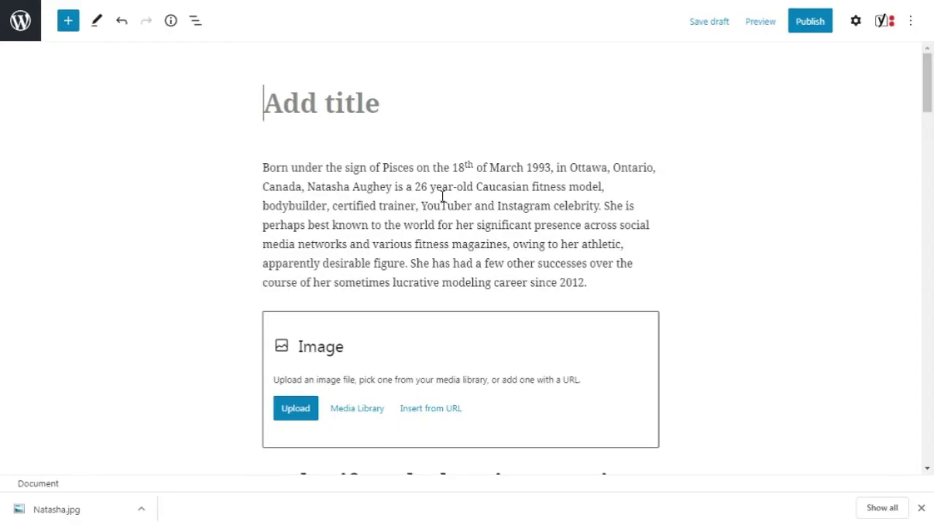
{"action": "key", "text": "ctrl+v"}
Step: Upload the Natasha JPEG image from the Desktop into the empty image block below the introductory paragraph
{"action": "left_click", "coordinate": [330, 277]}
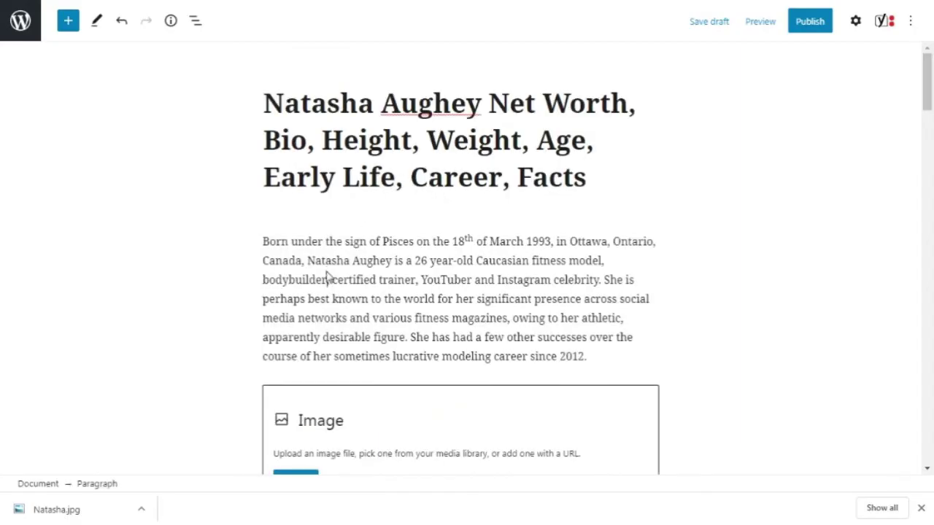
{"action": "scroll", "coordinate": [315, 290], "scroll_direction": "down", "scroll_amount": 1}
{"action": "scroll", "coordinate": [315, 292], "scroll_direction": "down", "scroll_amount": 1}
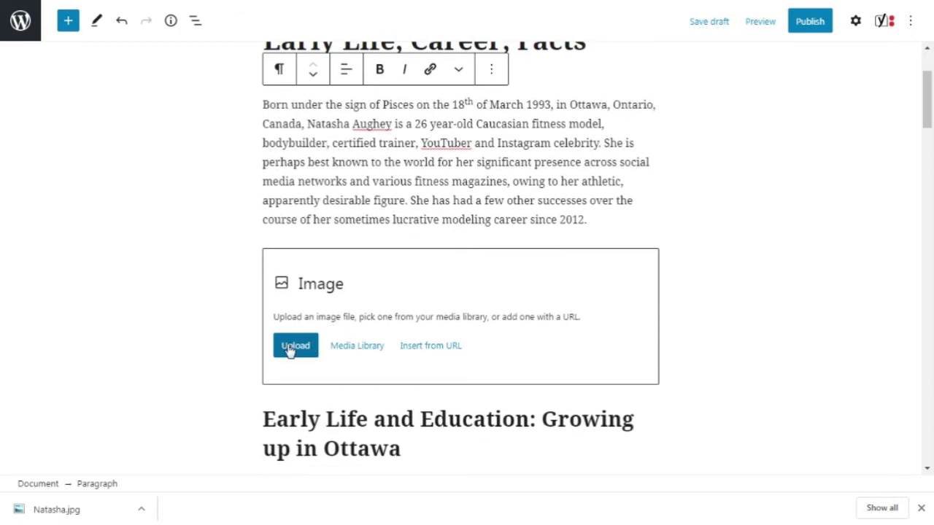
{"action": "left_click", "coordinate": [315, 345]}
{"action": "left_click", "coordinate": [182, 175]}
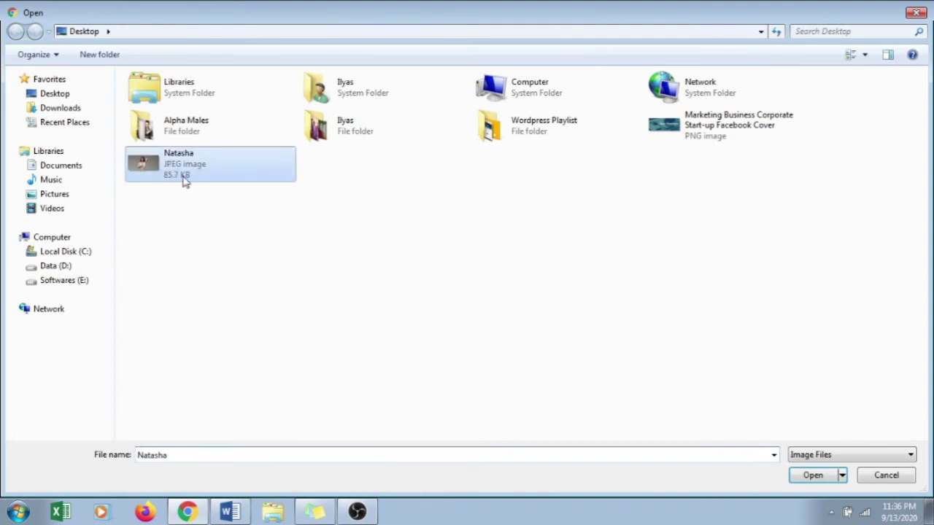
{"action": "left_click", "coordinate": [812, 475]}
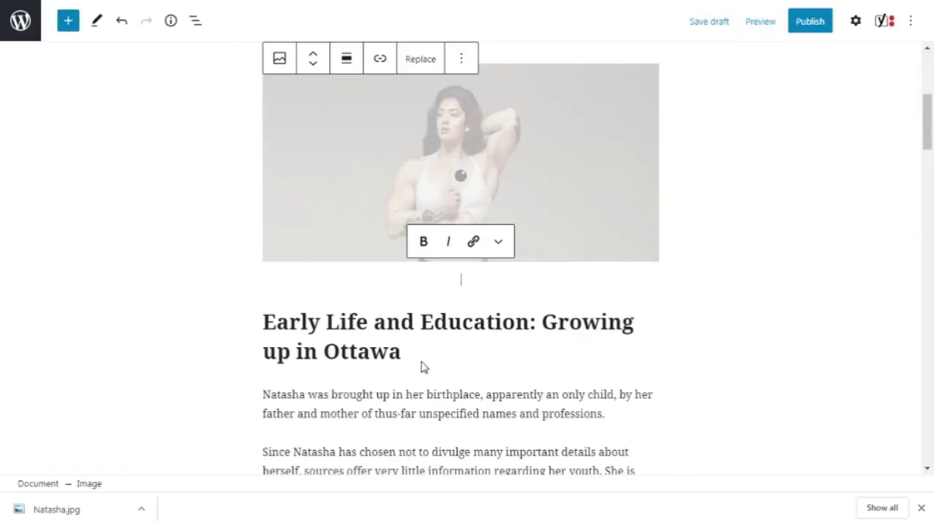
{"action": "left_click", "coordinate": [499, 244]}
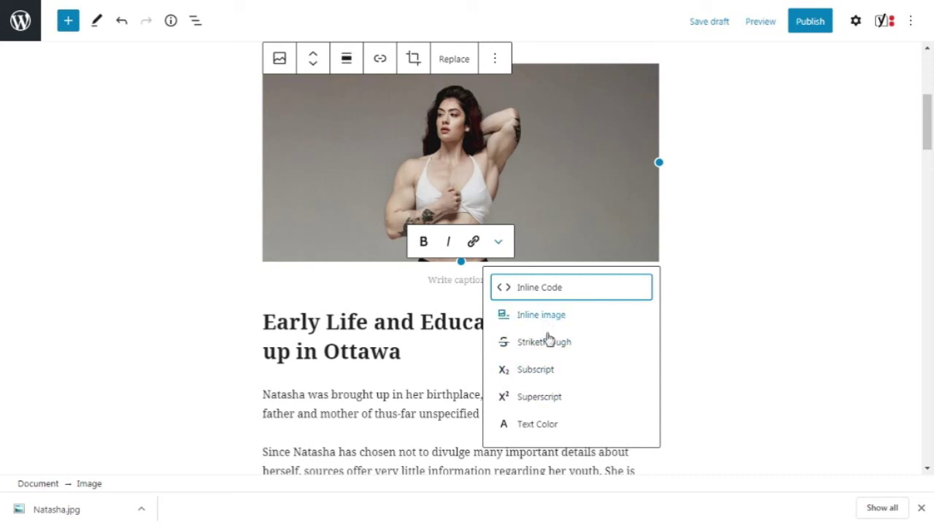
{"action": "left_click", "coordinate": [167, 144]}
Step: Review the drafted article from its title down to the Yoast SEO section, and publish it immediately with public visibility
{"action": "scroll", "coordinate": [168, 146], "scroll_direction": "up", "scroll_amount": 4}
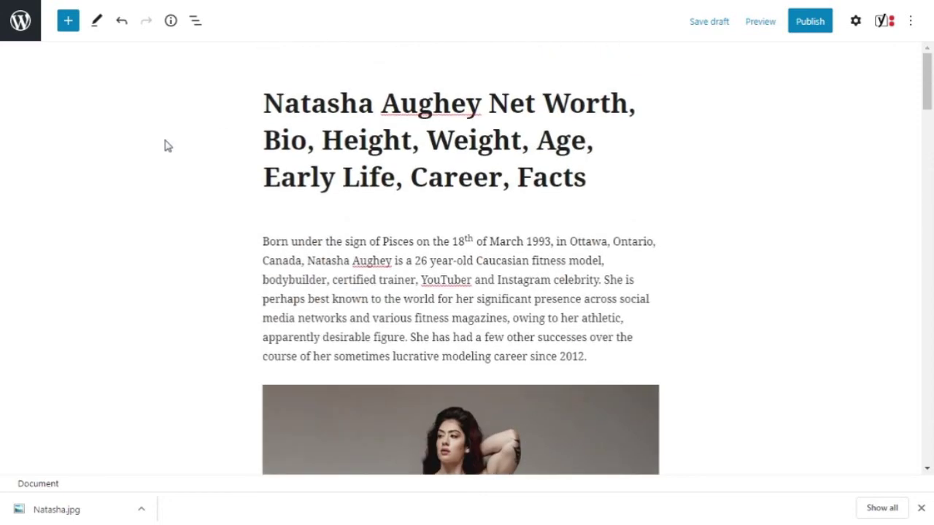
{"action": "scroll", "coordinate": [479, 267], "scroll_direction": "down", "scroll_amount": 10}
{"action": "scroll", "coordinate": [479, 267], "scroll_direction": "down", "scroll_amount": 15}
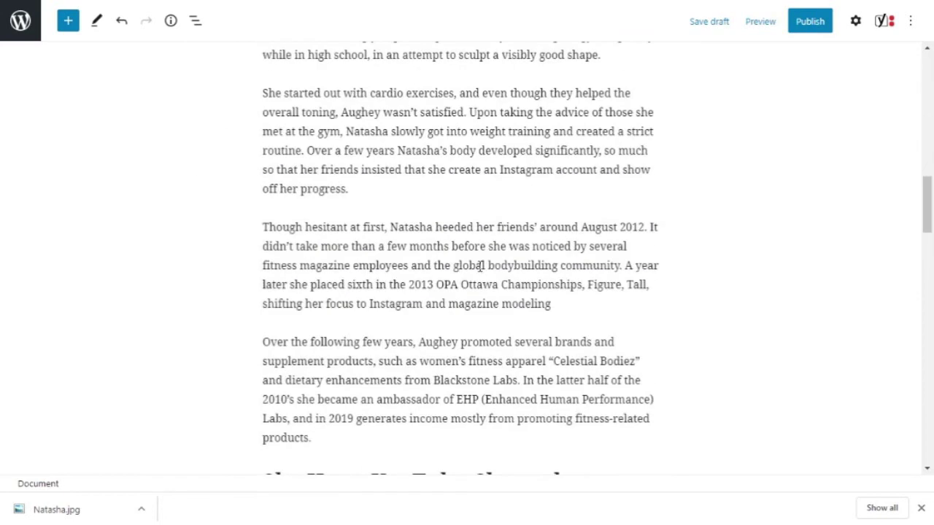
{"action": "scroll", "coordinate": [480, 267], "scroll_direction": "down", "scroll_amount": 5}
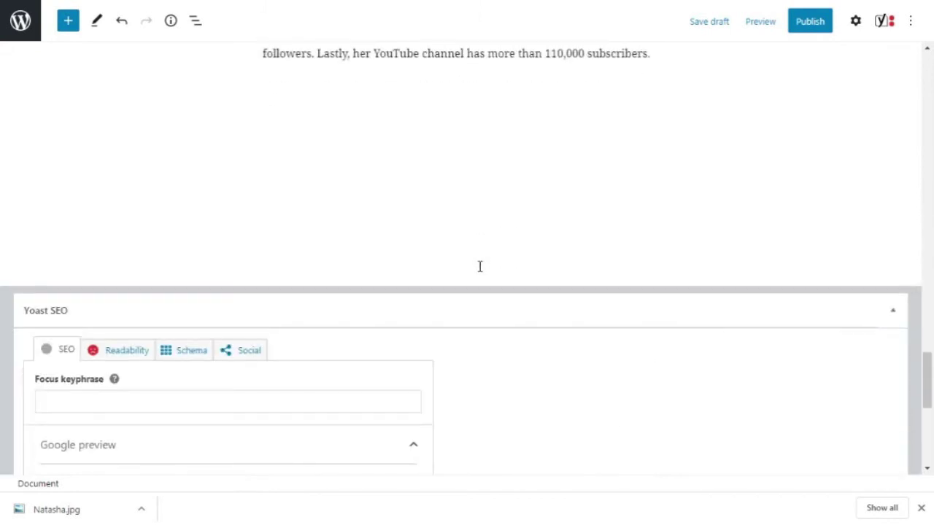
{"action": "left_click", "coordinate": [811, 22]}
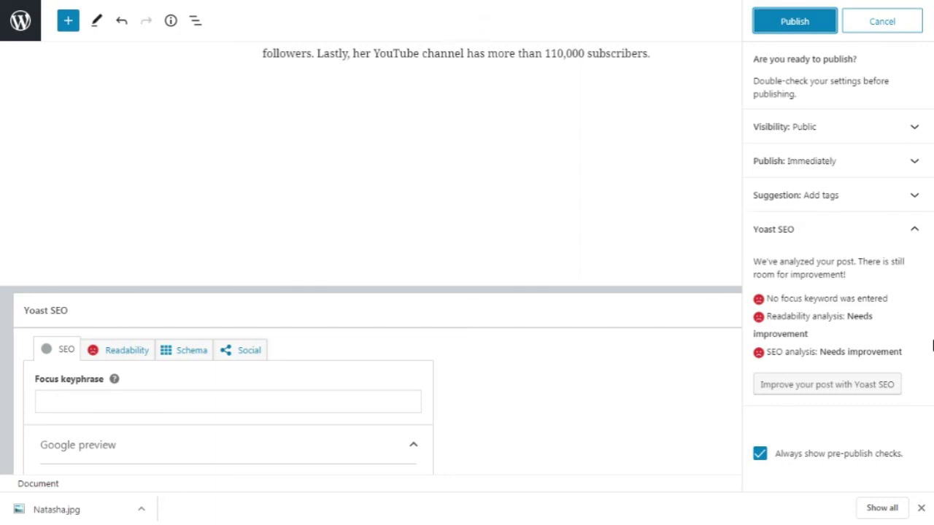
{"action": "key", "text": "Return"}
{"action": "scroll", "coordinate": [509, 285], "scroll_direction": "up", "scroll_amount": 15}
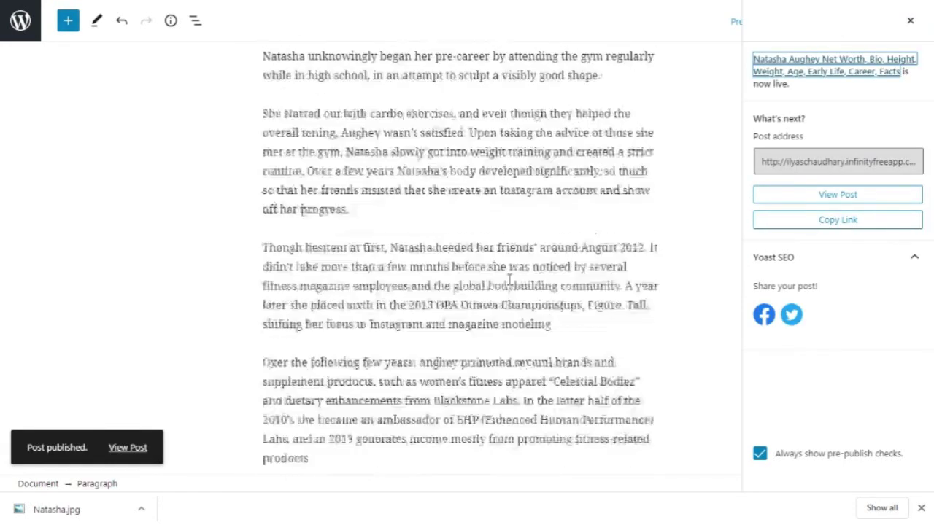
Step: Leave the post editor and delete the unused Celebrity category from the post categories
{"action": "left_click", "coordinate": [21, 20]}
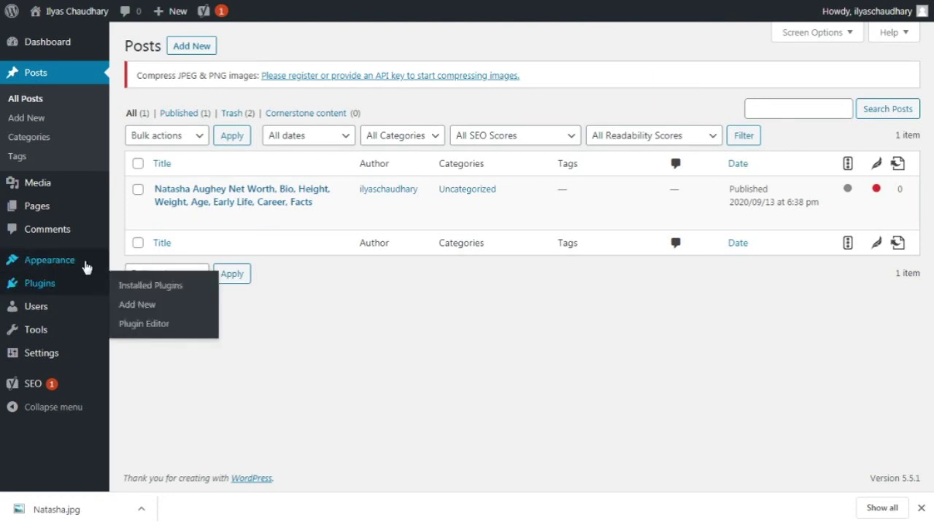
{"action": "left_click", "coordinate": [31, 138]}
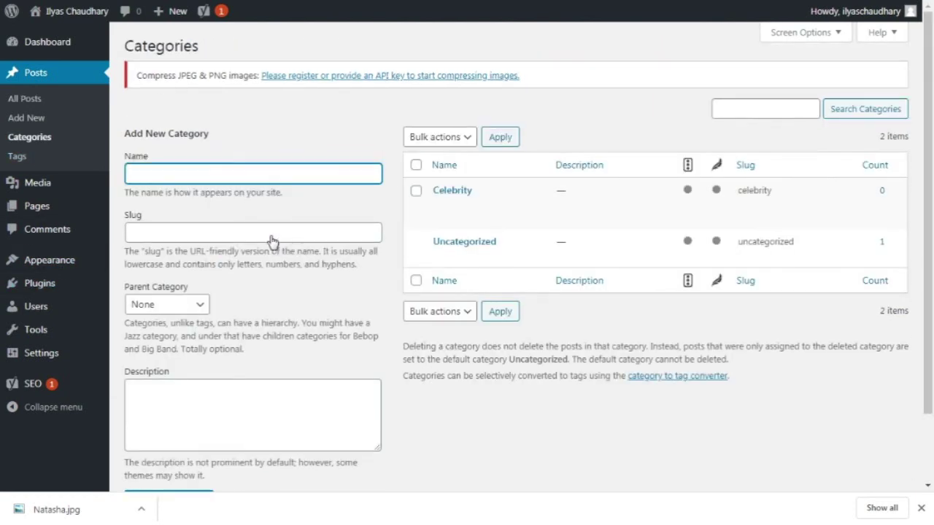
{"action": "left_click", "coordinate": [514, 206]}
{"action": "scroll", "coordinate": [473, 337], "scroll_direction": "down", "scroll_amount": 1}
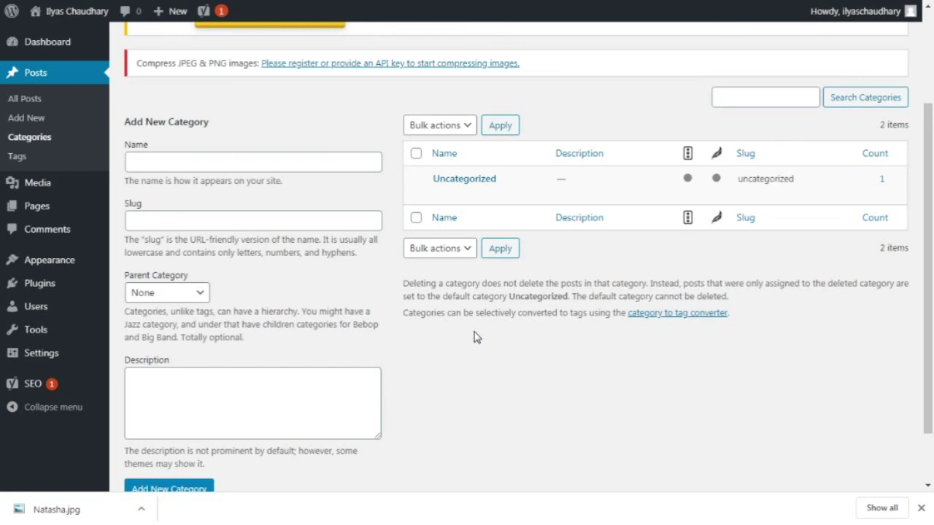
Step: Open the Uncategorized category for editing and change its name to Celebrity
{"action": "mouse_move", "coordinate": [454, 190]}
{"action": "left_click", "coordinate": [440, 195]}
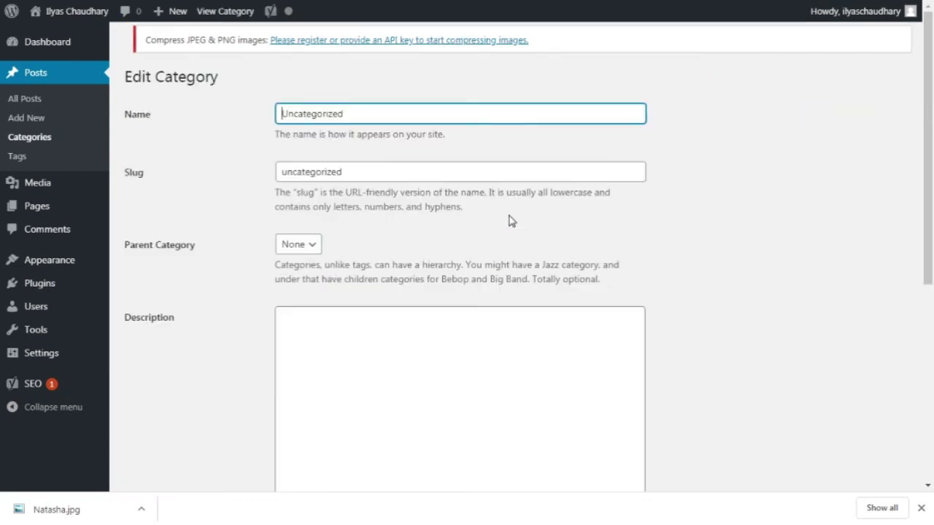
{"action": "double_click", "coordinate": [372, 116]}
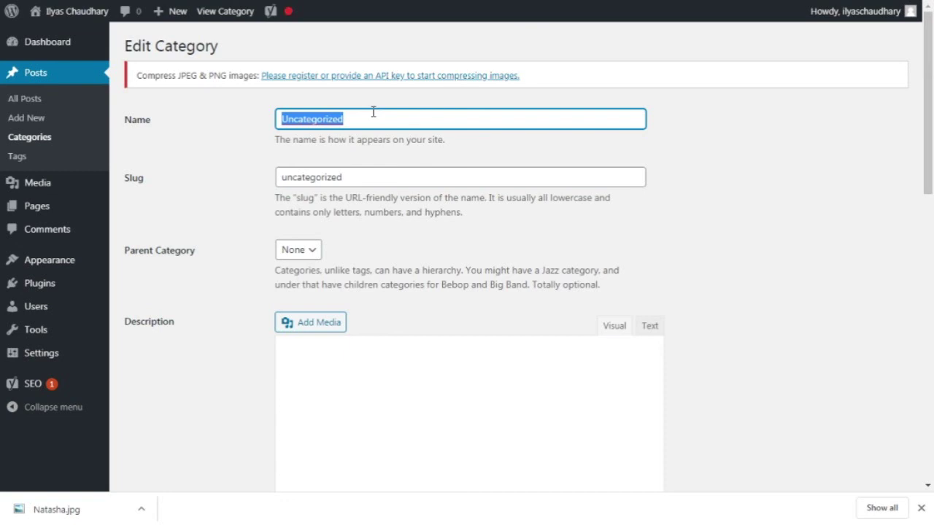
{"action": "type", "text": "Celebrity"}
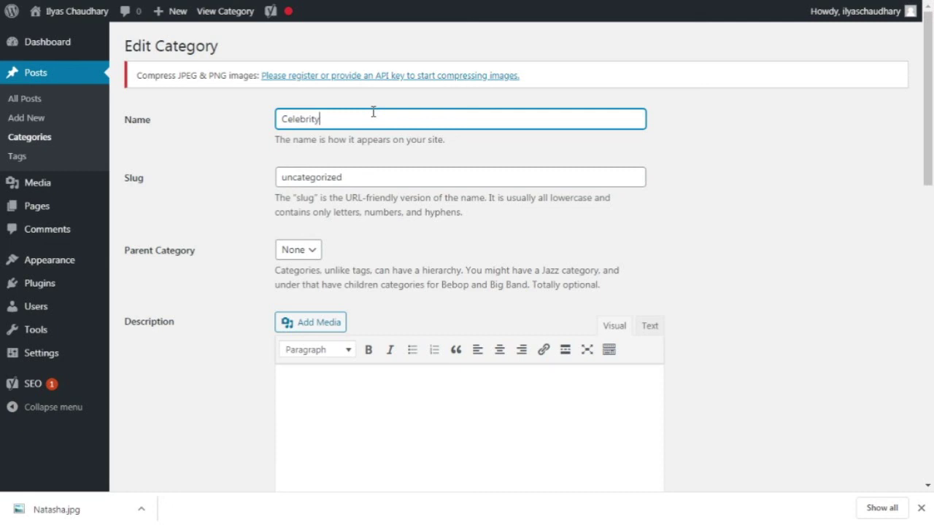
Step: Clear the category's slug, keep its parent category as None, save the update and return to the category list
{"action": "double_click", "coordinate": [369, 170]}
{"action": "key", "text": "BackSpace"}
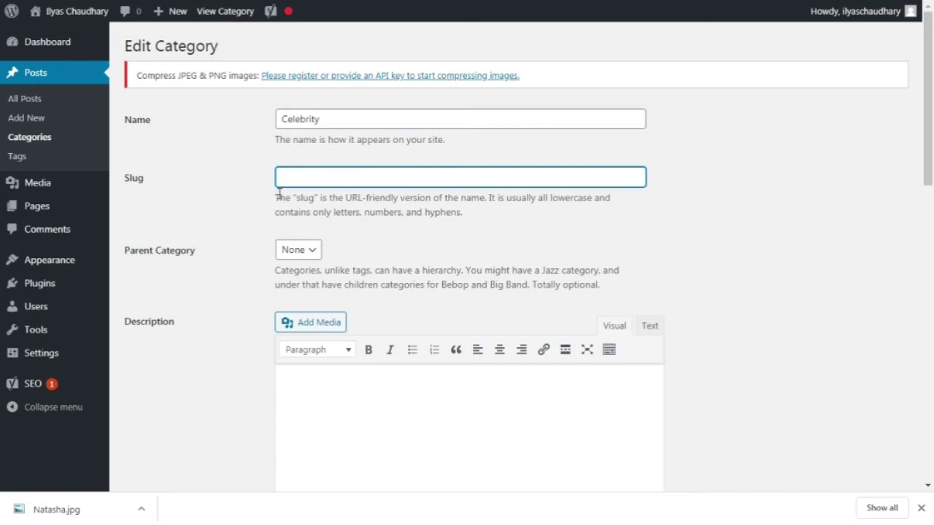
{"action": "left_click", "coordinate": [303, 253]}
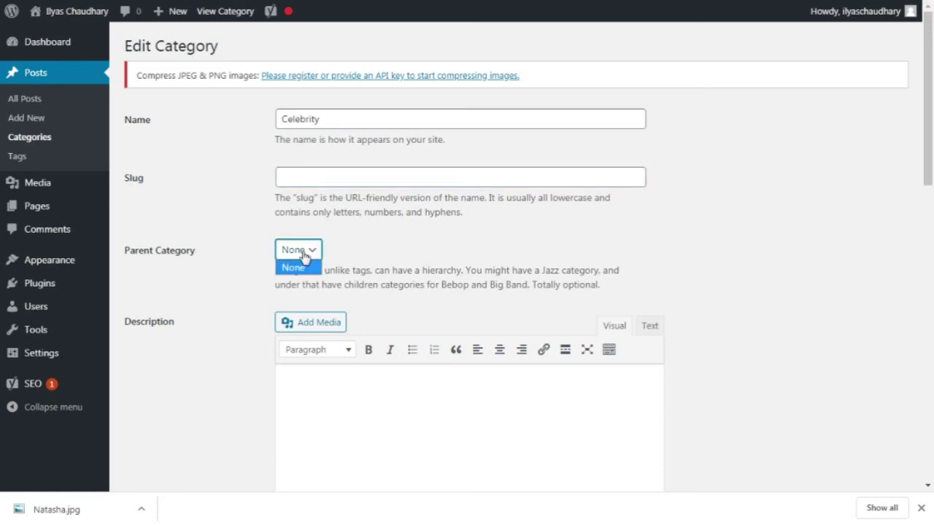
{"action": "left_click", "coordinate": [363, 249]}
{"action": "scroll", "coordinate": [362, 248], "scroll_direction": "down", "scroll_amount": 15}
{"action": "left_click", "coordinate": [153, 442]}
{"action": "left_click", "coordinate": [189, 135]}
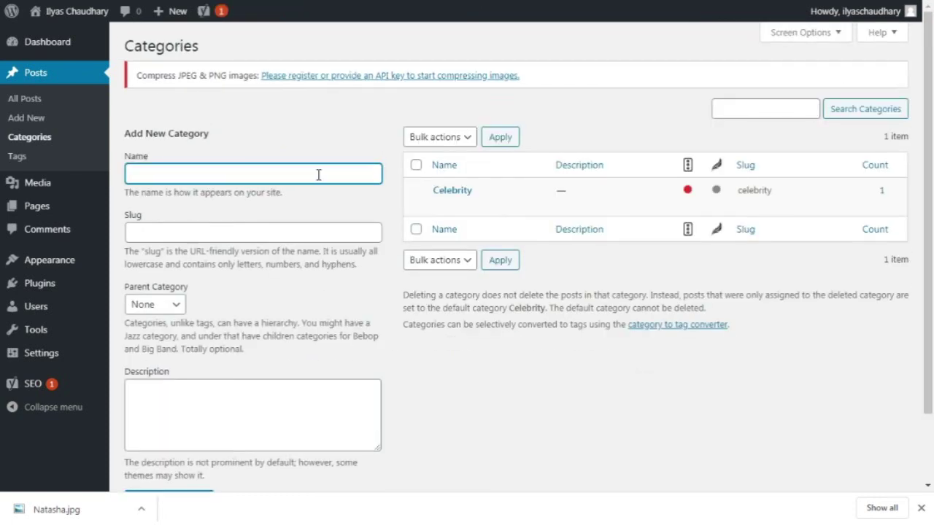
Step: Add a new top-level category named Politicians, leaving the slug and description empty
{"action": "mouse_move", "coordinate": [469, 213]}
{"action": "mouse_move", "coordinate": [238, 6]}
{"action": "type", "text": "Polititions"}
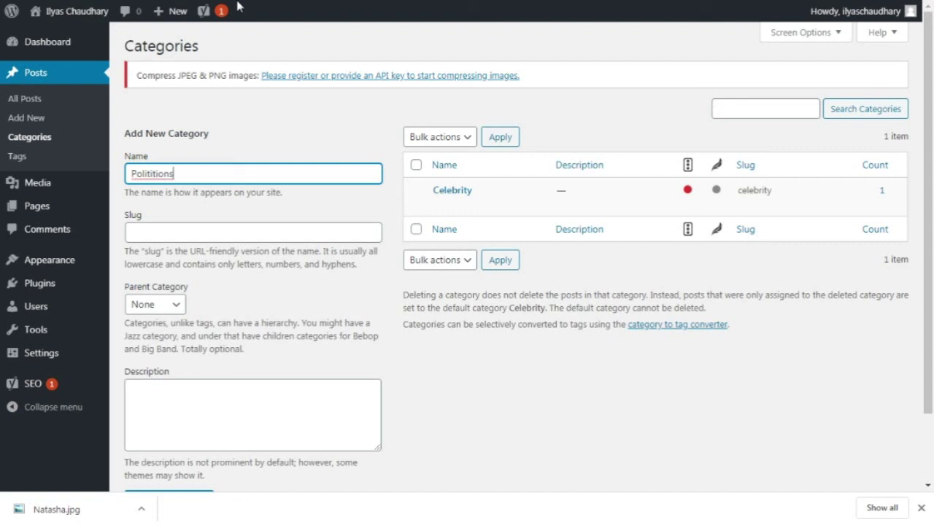
{"action": "left_click", "coordinate": [174, 232]}
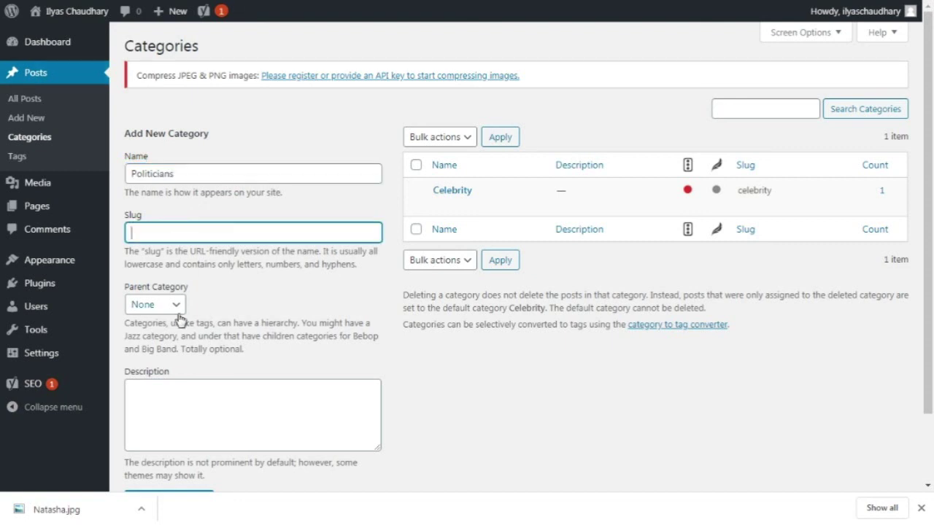
{"action": "left_click", "coordinate": [177, 307]}
{"action": "left_click", "coordinate": [243, 306]}
{"action": "scroll", "coordinate": [243, 307], "scroll_direction": "down", "scroll_amount": 2}
{"action": "left_click", "coordinate": [216, 316]}
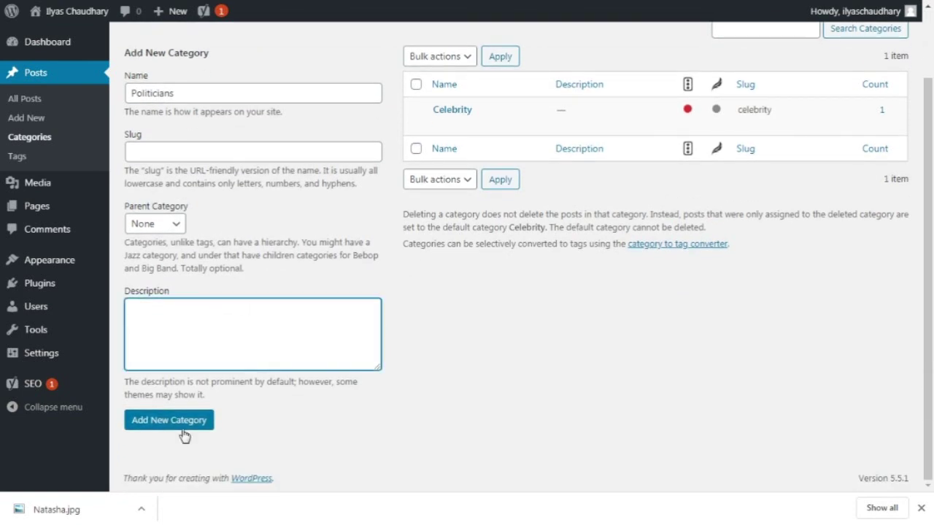
{"action": "left_click", "coordinate": [135, 430]}
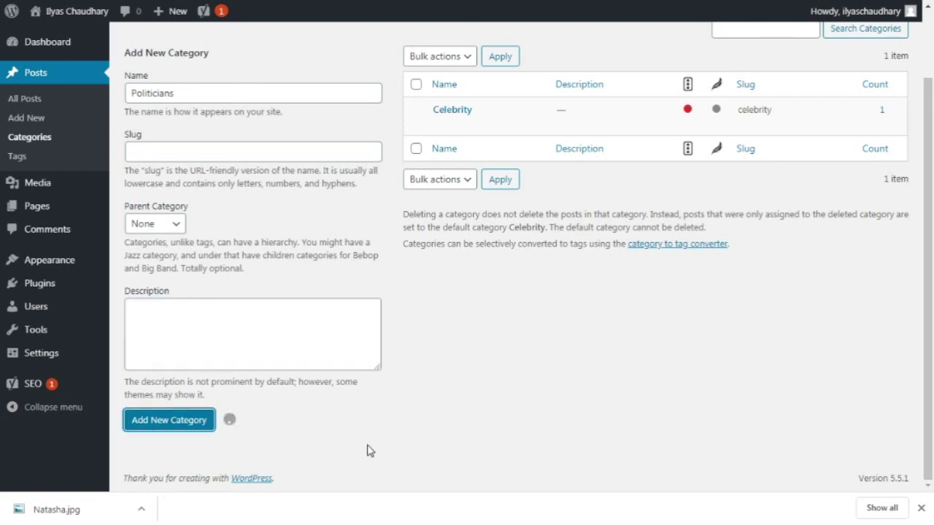
Step: Add a category named Pakistan with the slug pakistan and Politicians as its parent, leaving the description empty
{"action": "mouse_move", "coordinate": [486, 119]}
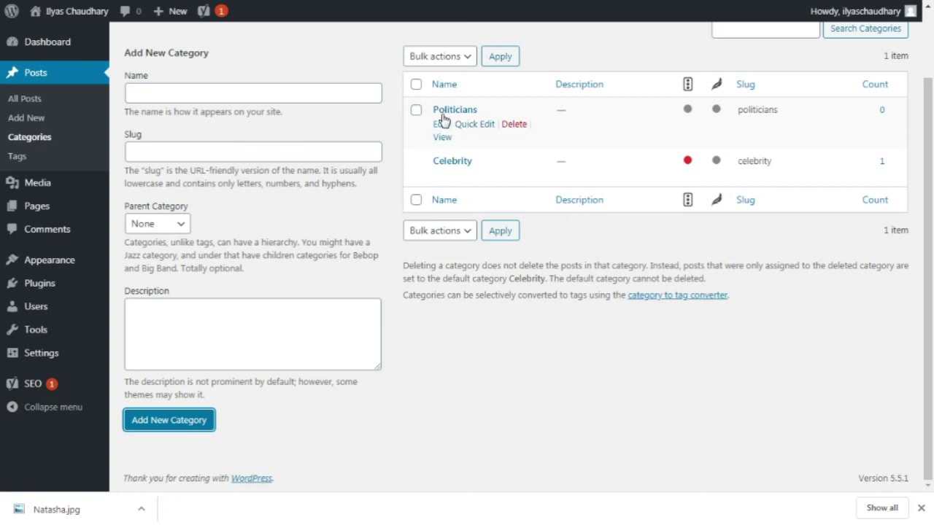
{"action": "mouse_move", "coordinate": [525, 191]}
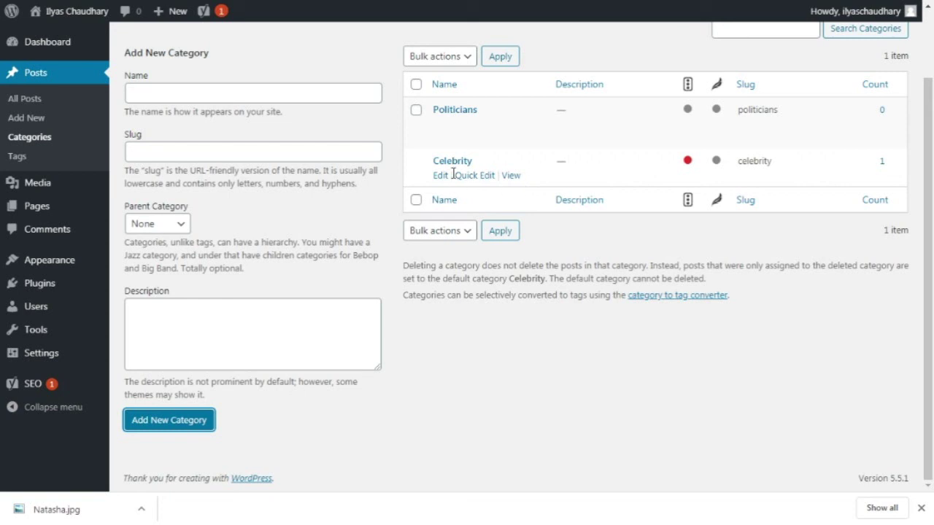
{"action": "left_click", "coordinate": [207, 93]}
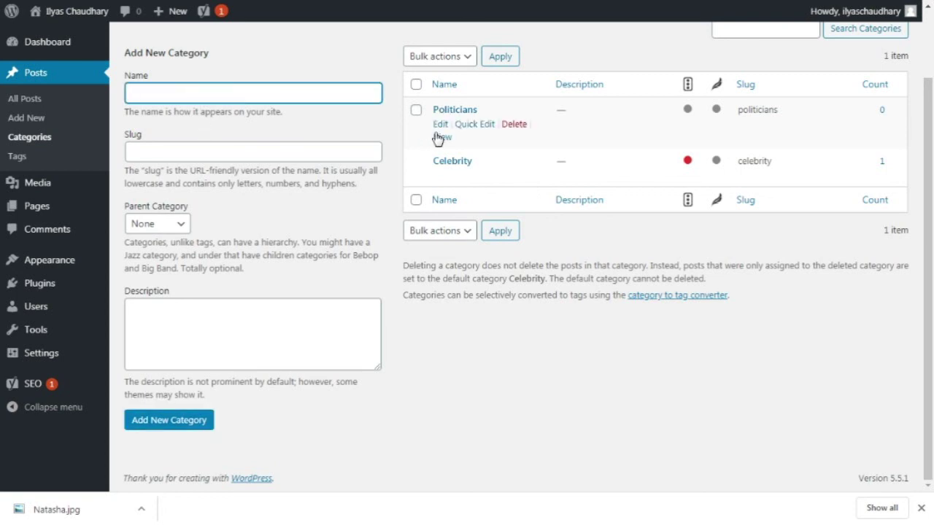
{"action": "mouse_move", "coordinate": [219, 7]}
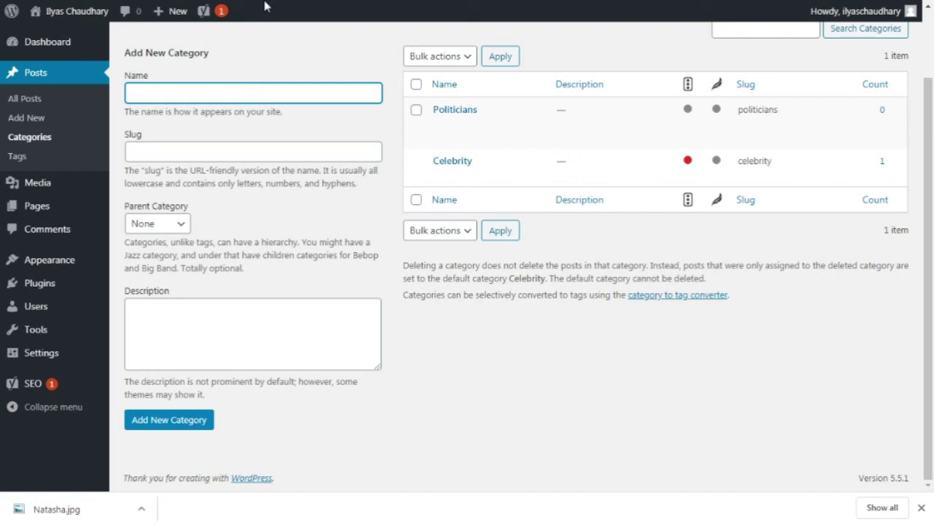
{"action": "type", "text": "Pakistan"}
{"action": "left_click", "coordinate": [179, 155]}
{"action": "type", "text": "pakistan"}
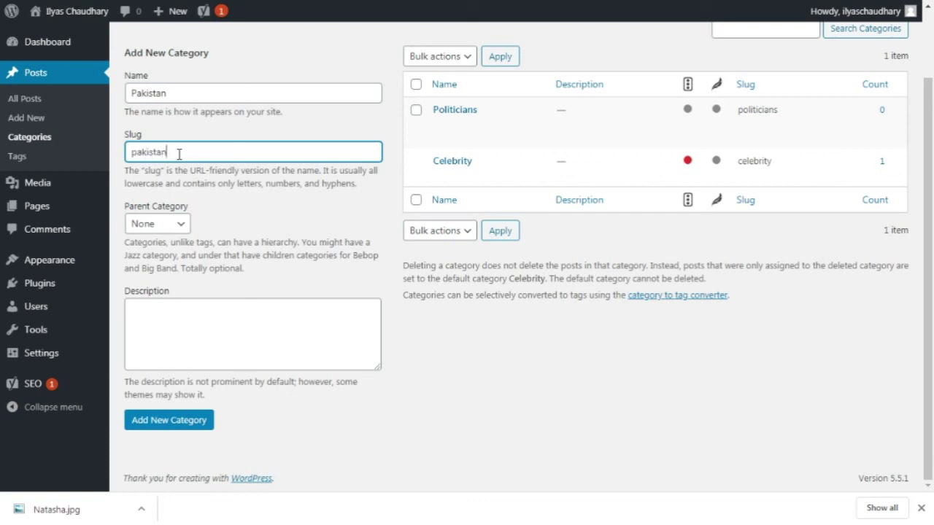
{"action": "left_click", "coordinate": [176, 231]}
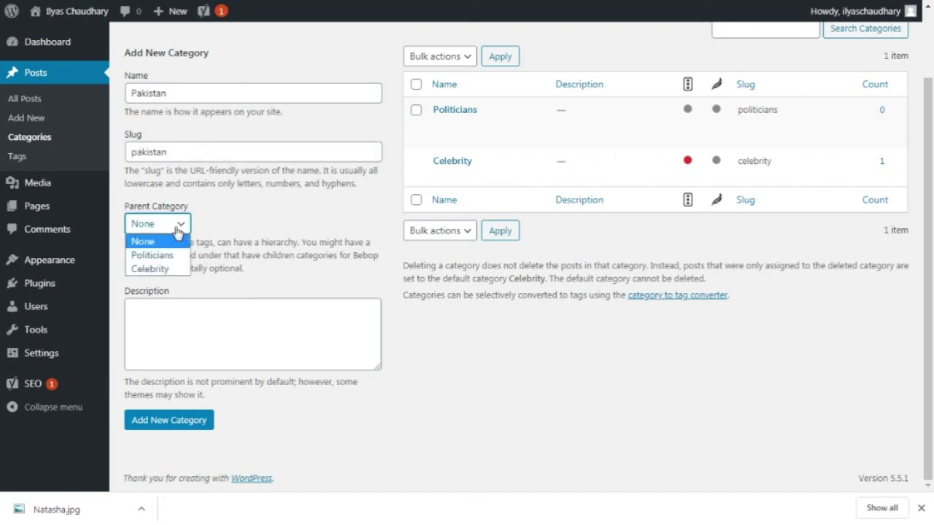
{"action": "left_click", "coordinate": [159, 255]}
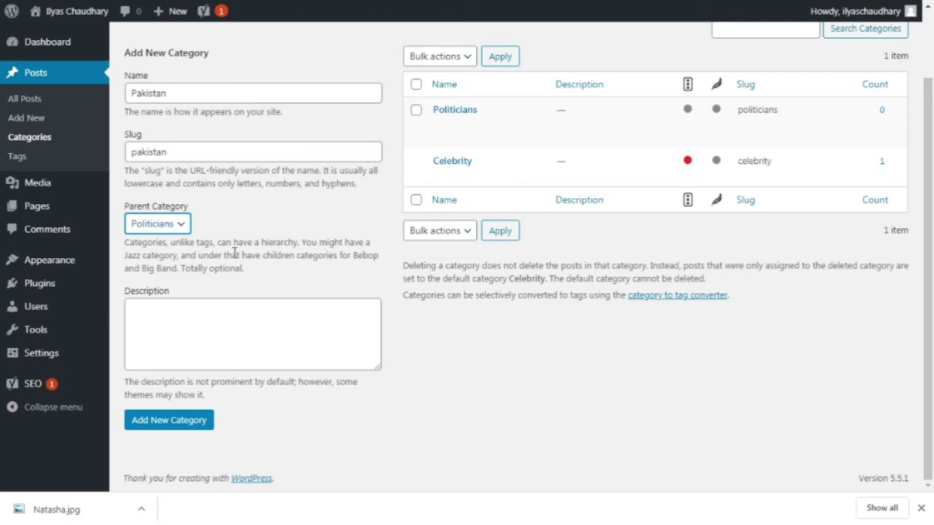
{"action": "left_click", "coordinate": [168, 310]}
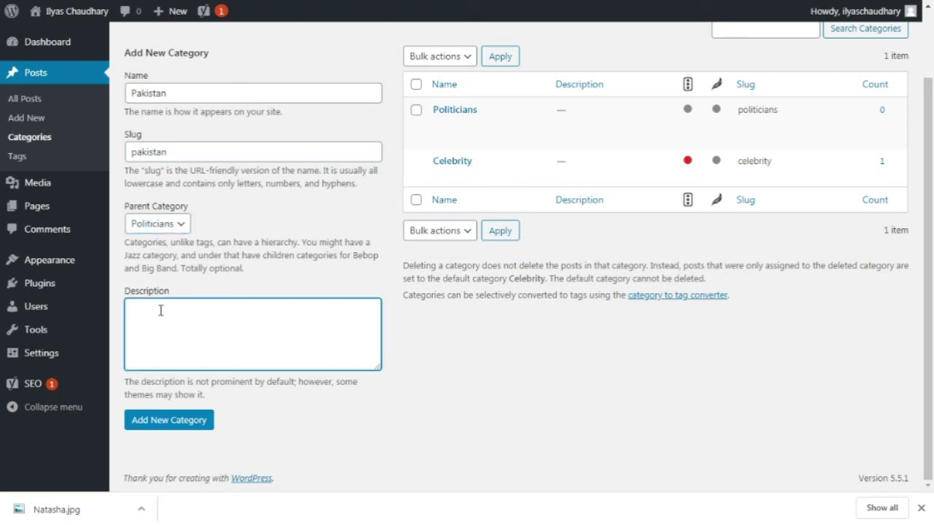
{"action": "left_click", "coordinate": [168, 423]}
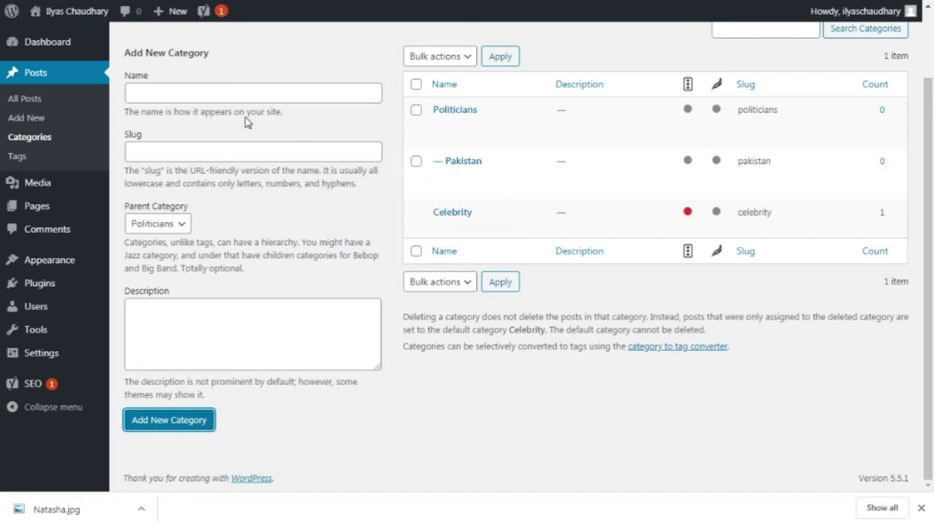
Step: Add a category named India under the Politicians parent, leaving its slug empty
{"action": "left_click", "coordinate": [234, 89]}
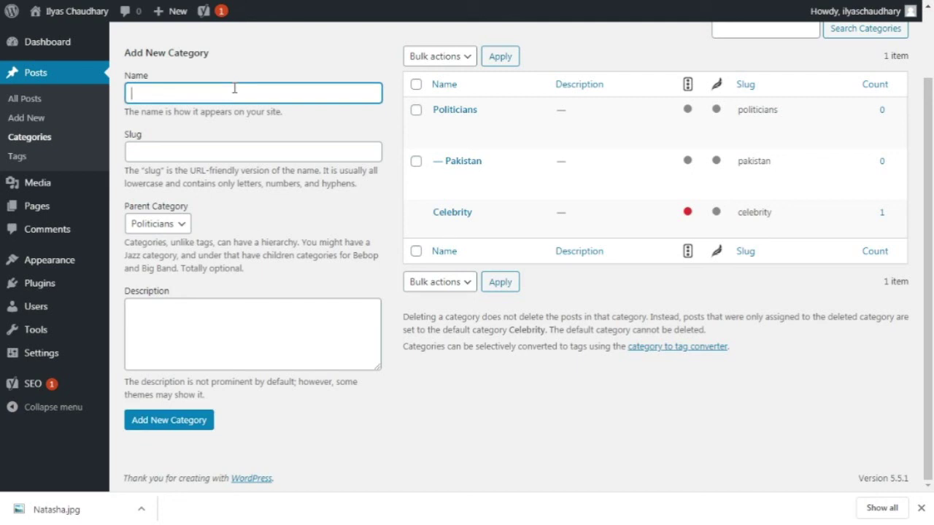
{"action": "type", "text": "Indain"}
{"action": "key", "text": "BackSpace"}
{"action": "key", "text": "BackSpace"}
{"action": "key", "text": "BackSpace"}
{"action": "type", "text": "ia"}
{"action": "left_click", "coordinate": [170, 421]}
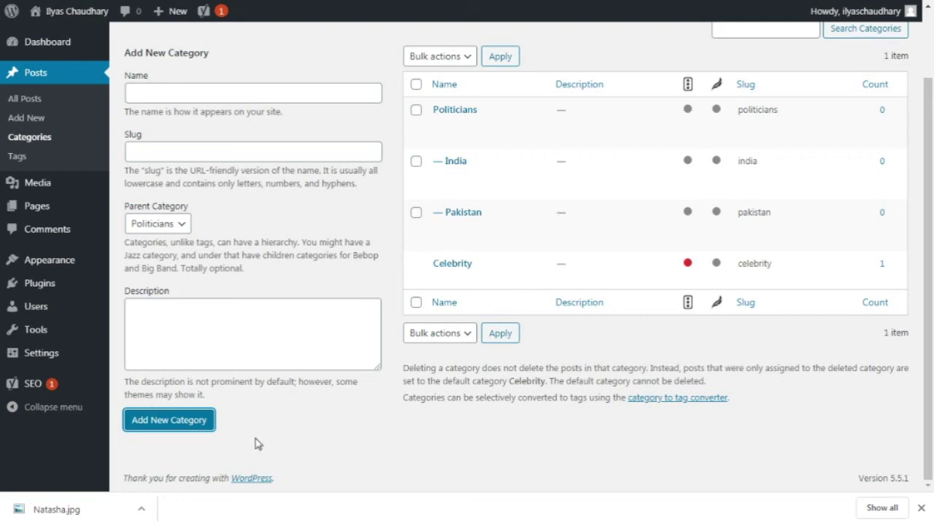
Step: Refresh the live site's blog page and open the published post's full article to check its layout and image
{"action": "key", "text": "ctrl+Tab"}
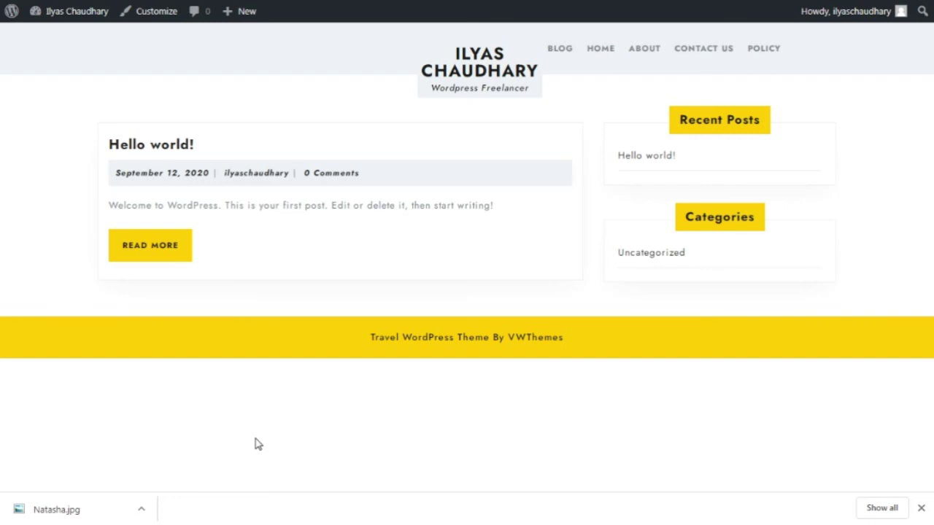
{"action": "key", "text": "F5"}
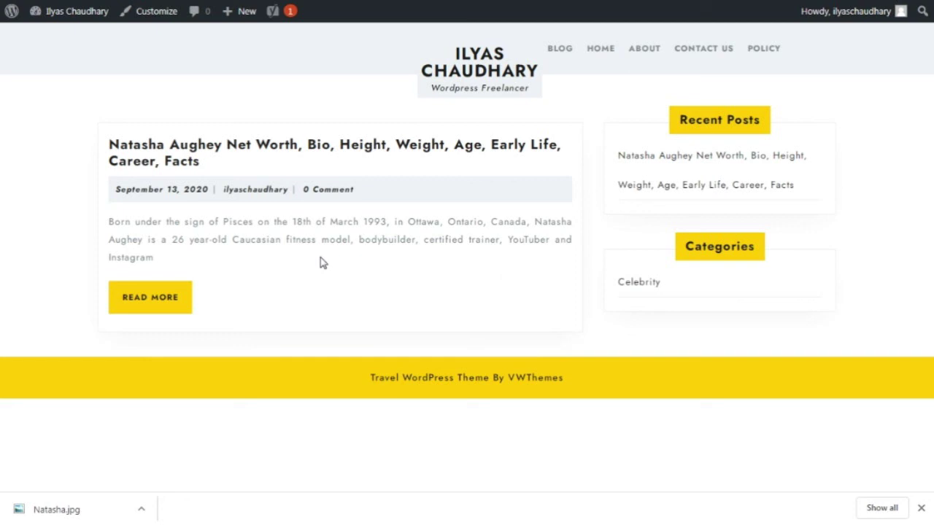
{"action": "key", "text": "ctrl+Tab"}
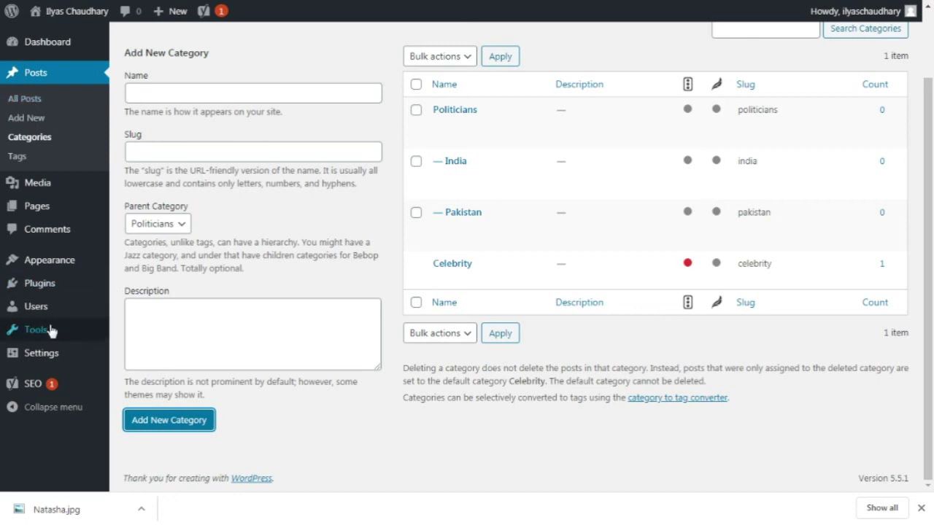
{"action": "key", "text": "ctrl+Tab"}
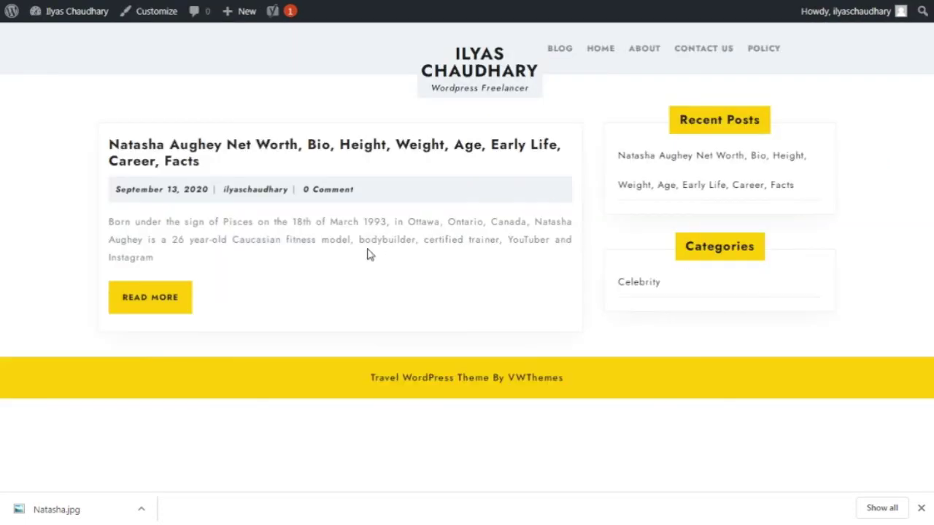
{"action": "left_click", "coordinate": [503, 64]}
{"action": "left_click", "coordinate": [150, 305]}
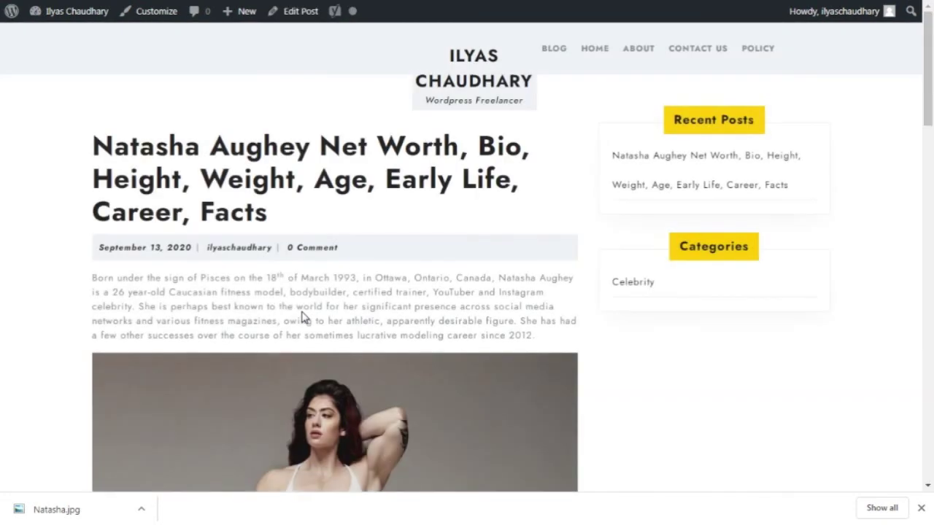
{"action": "scroll", "coordinate": [303, 317], "scroll_direction": "down", "scroll_amount": 6}
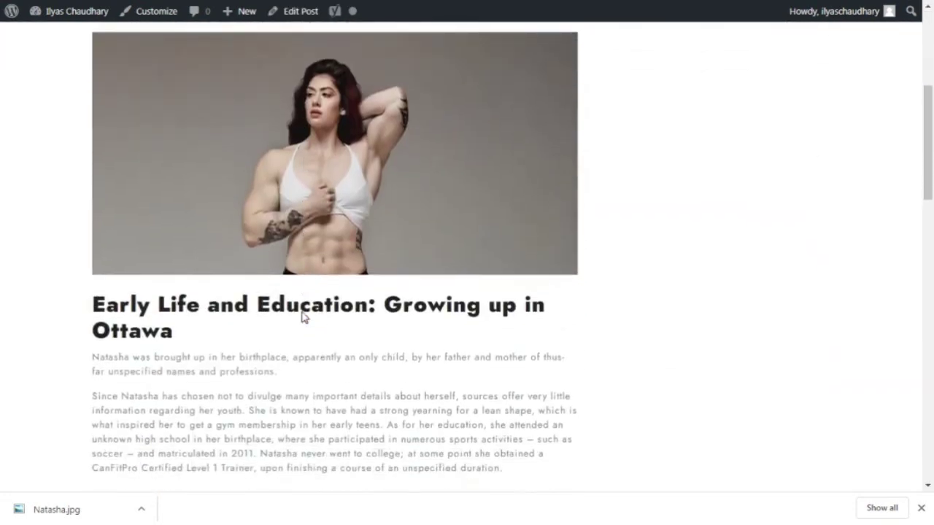
Step: Review the rest of the published article down to its comment form, and check the post title at the start of the page
{"action": "scroll", "coordinate": [302, 318], "scroll_direction": "down", "scroll_amount": 4}
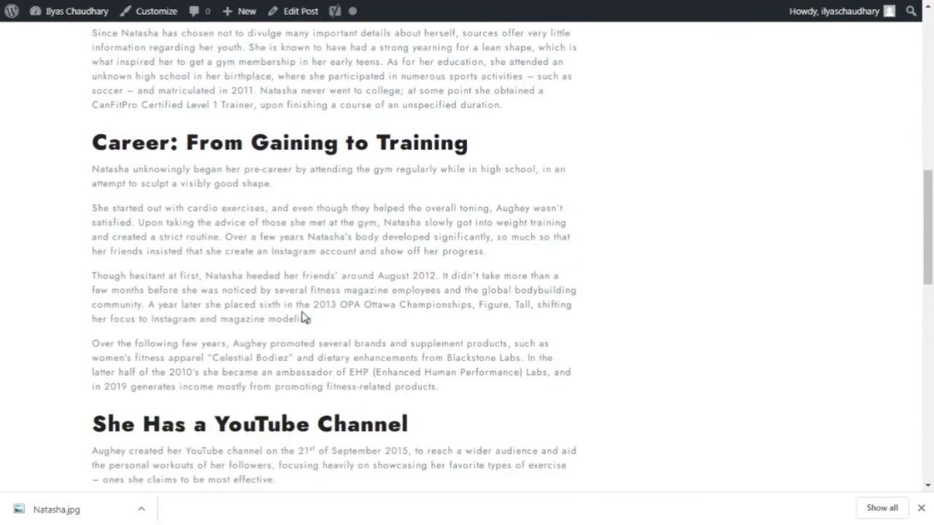
{"action": "scroll", "coordinate": [303, 317], "scroll_direction": "down", "scroll_amount": 2}
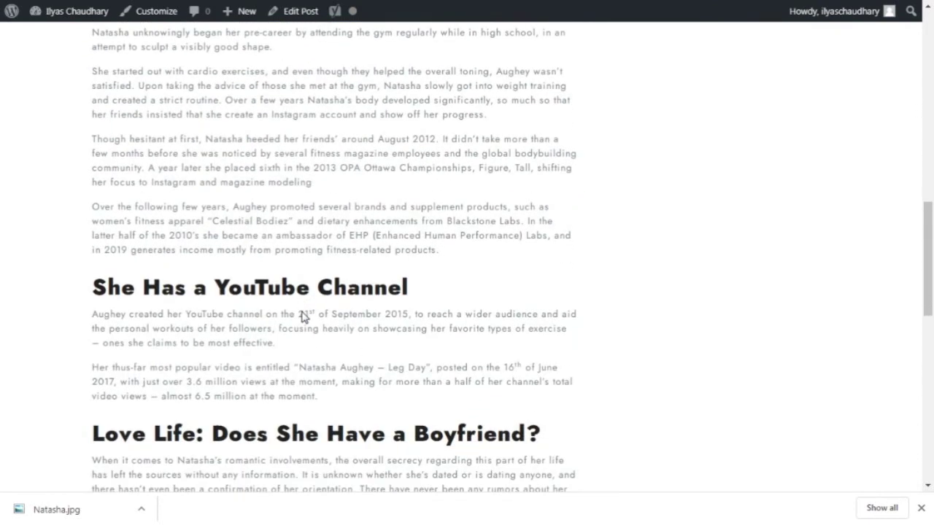
{"action": "scroll", "coordinate": [303, 317], "scroll_direction": "down", "scroll_amount": 11}
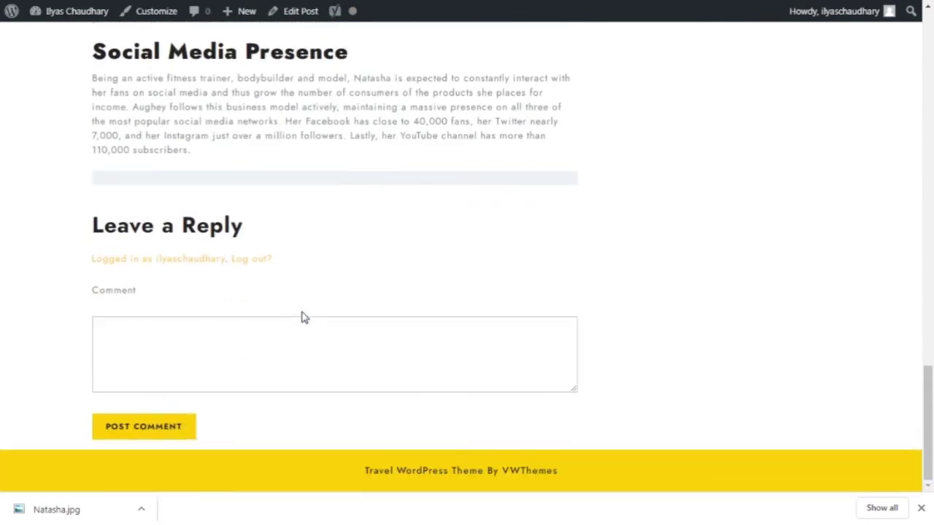
{"action": "left_click", "coordinate": [196, 350]}
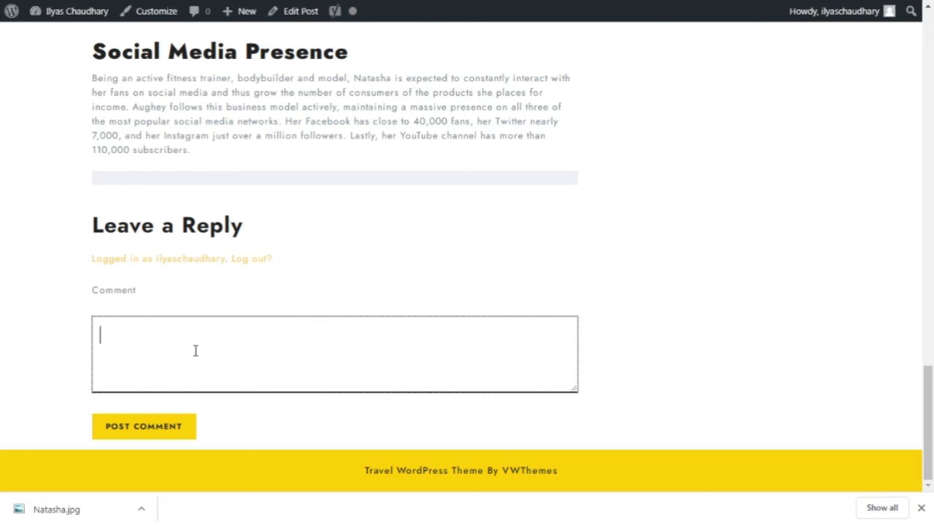
{"action": "scroll", "coordinate": [196, 351], "scroll_direction": "up", "scroll_amount": 20}
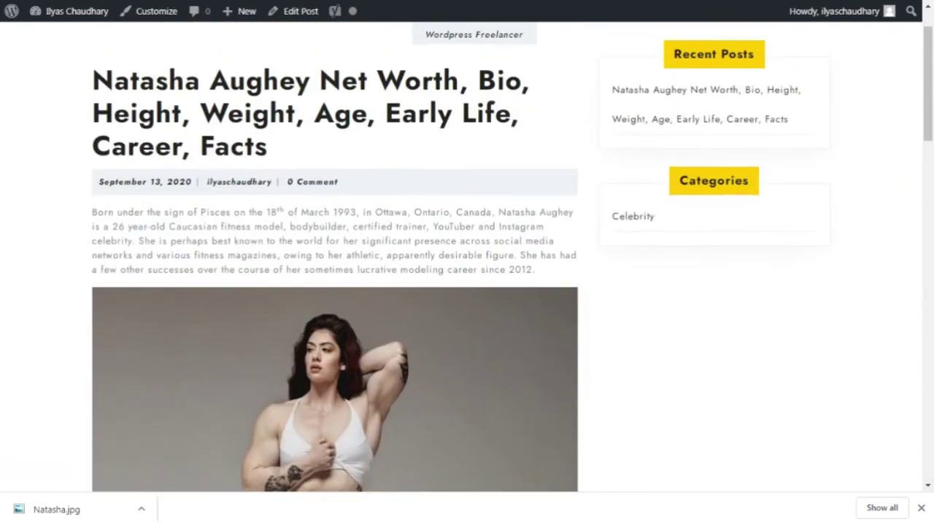
{"action": "scroll", "coordinate": [196, 351], "scroll_direction": "up", "scroll_amount": 2}
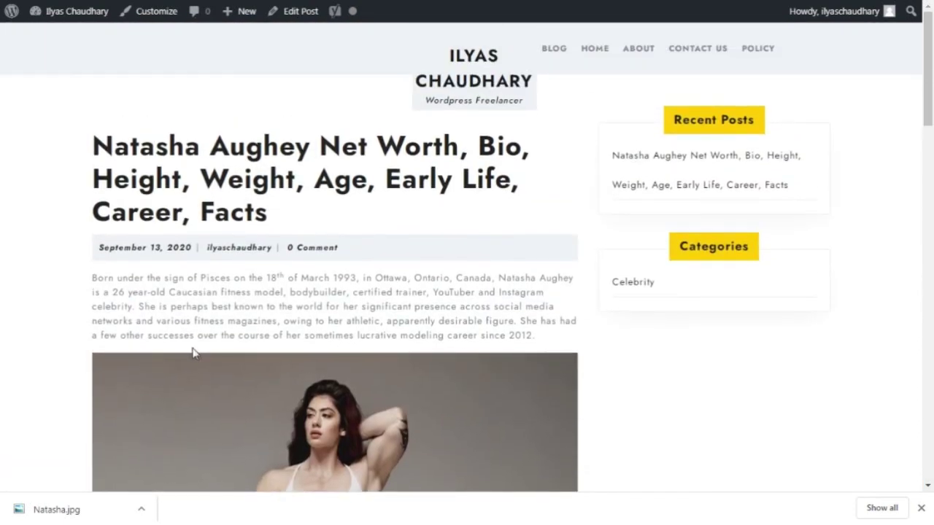
{"action": "triple_click", "coordinate": [409, 145]}
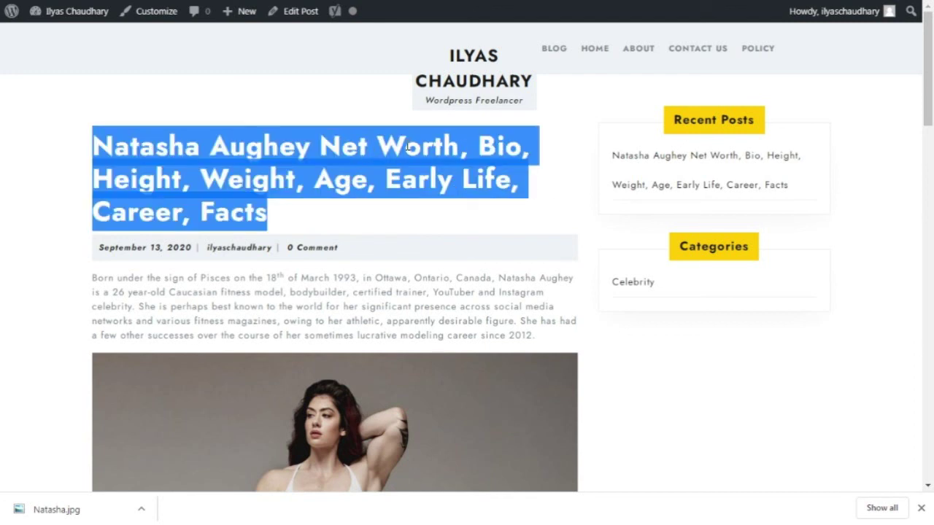